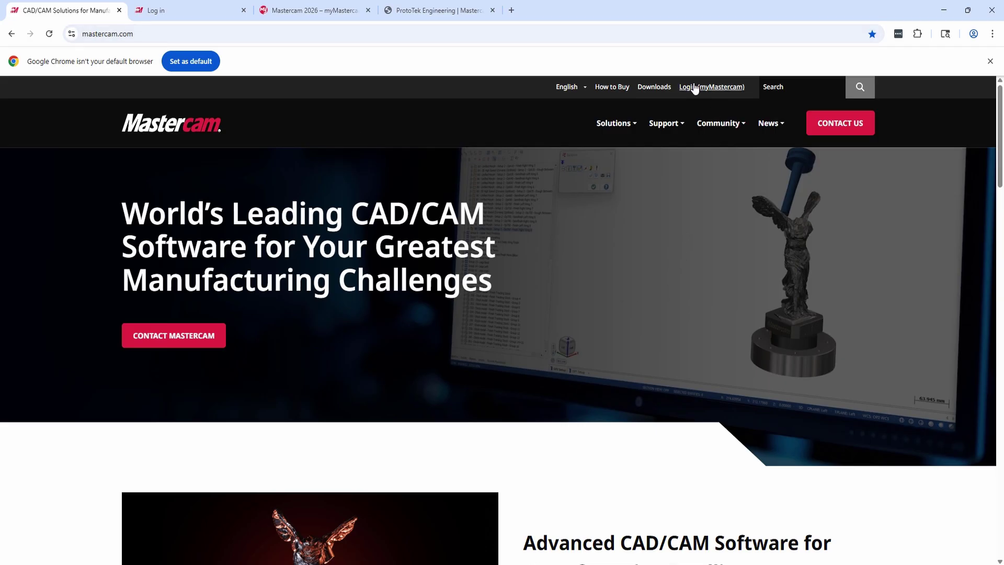
Bring up the 'Mastercam 2026 – myMastercam' page with its Download Now offer in Chrome.
left_click(186, 8)
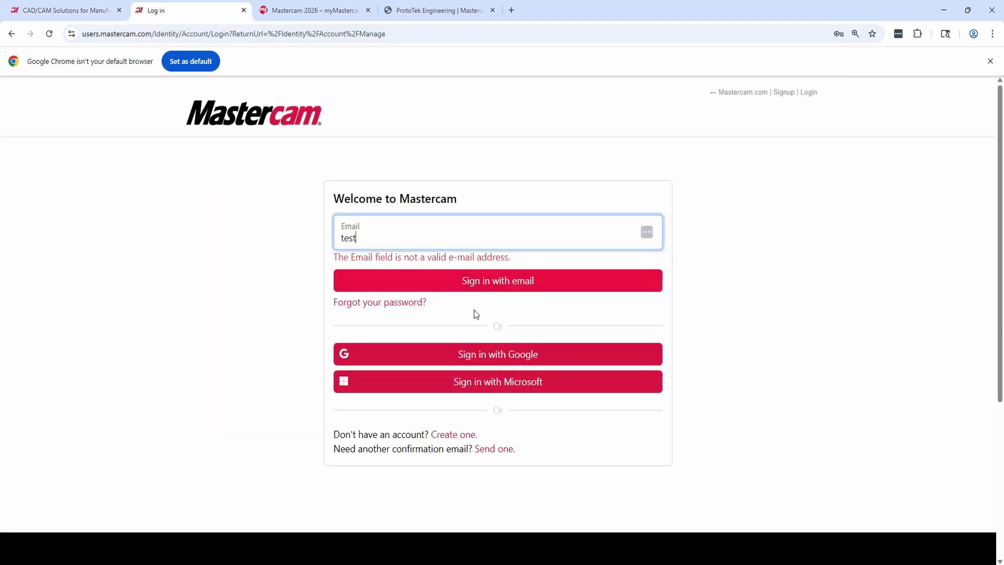
left_click(425, 322)
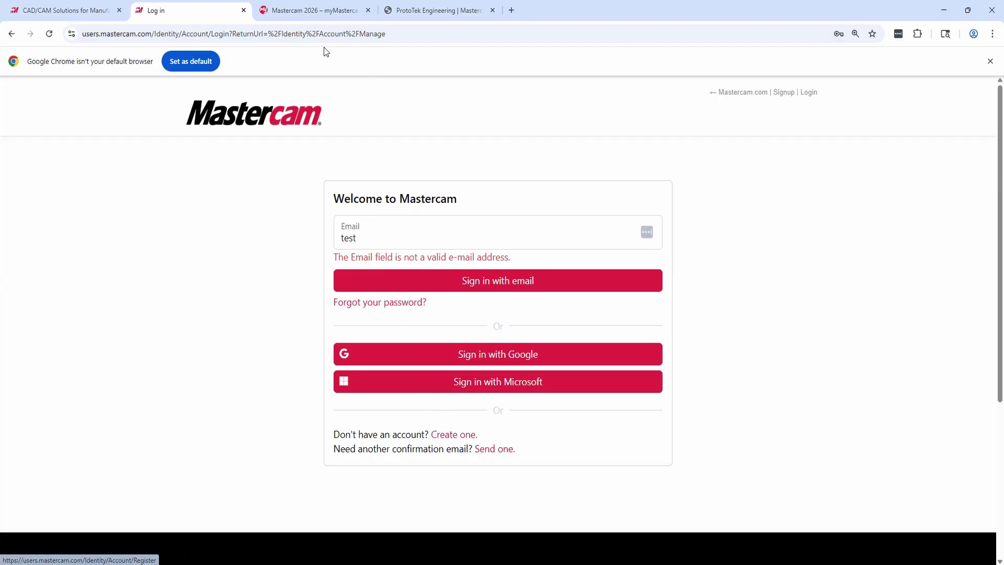
left_click(320, 14)
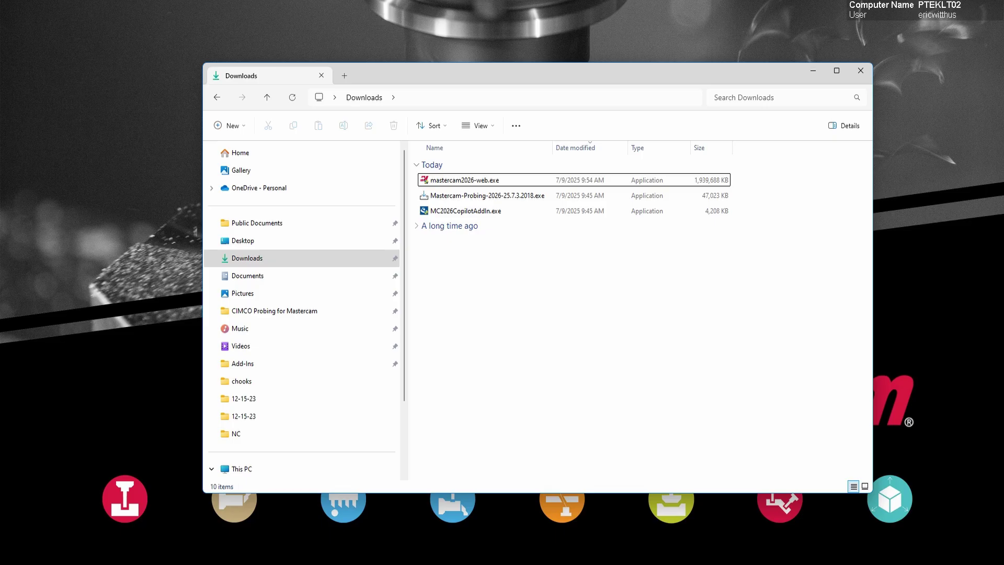
Run the mastercam2026-web.exe installer from the Downloads folder.
key("Return")
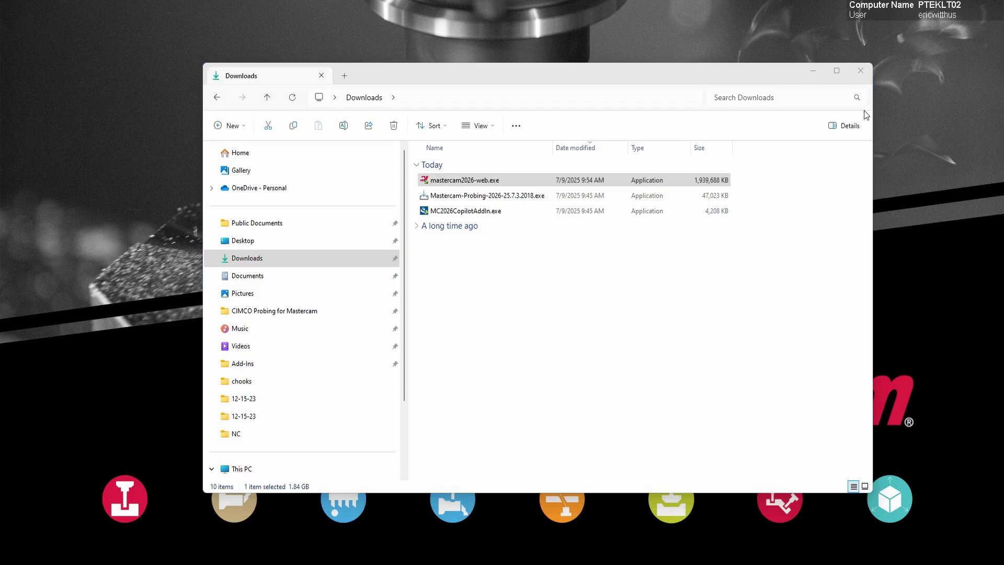
Allow the installer, start Mastercam 2026 Installs, and choose English as the installation language.
left_click(812, 70)
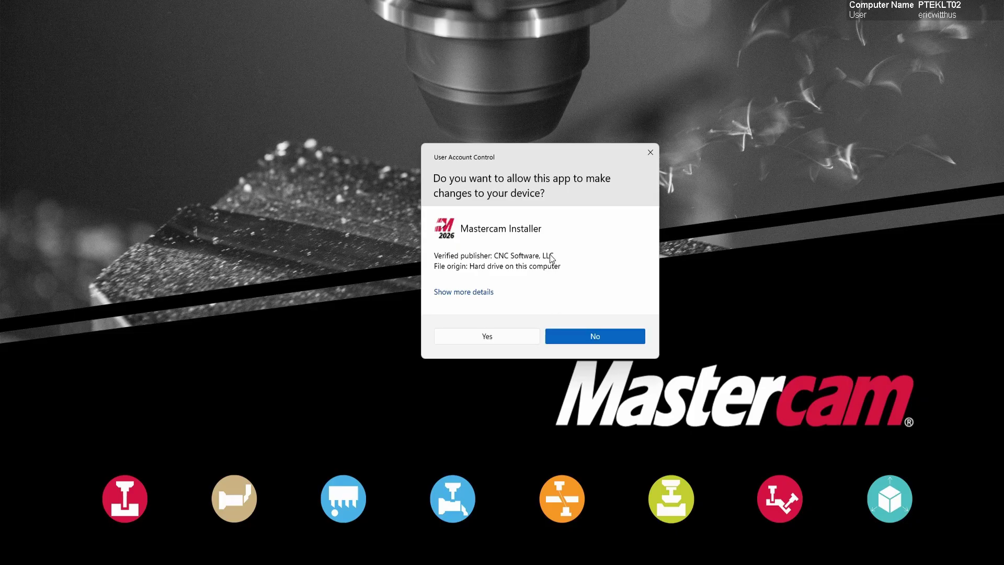
left_click(487, 337)
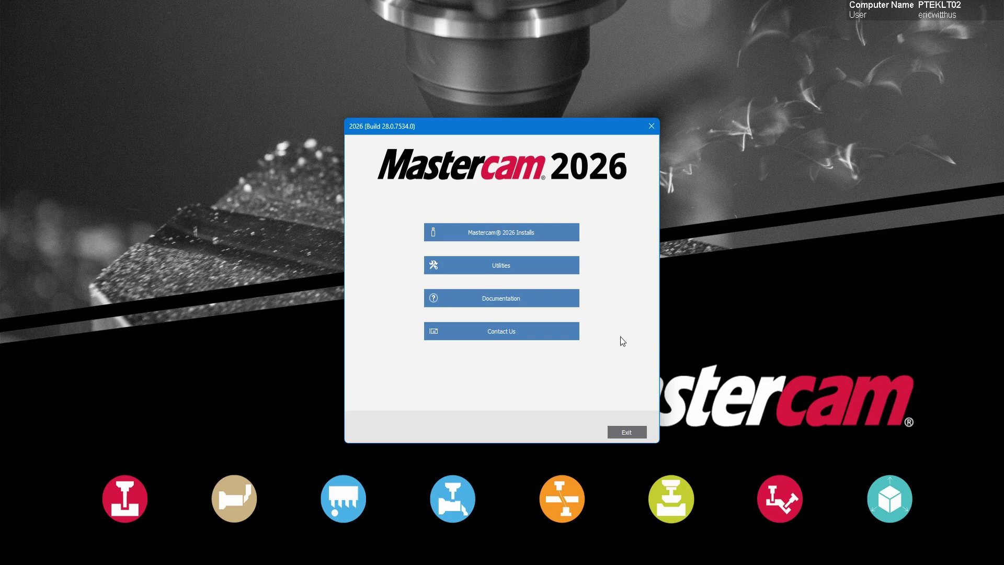
left_click(524, 235)
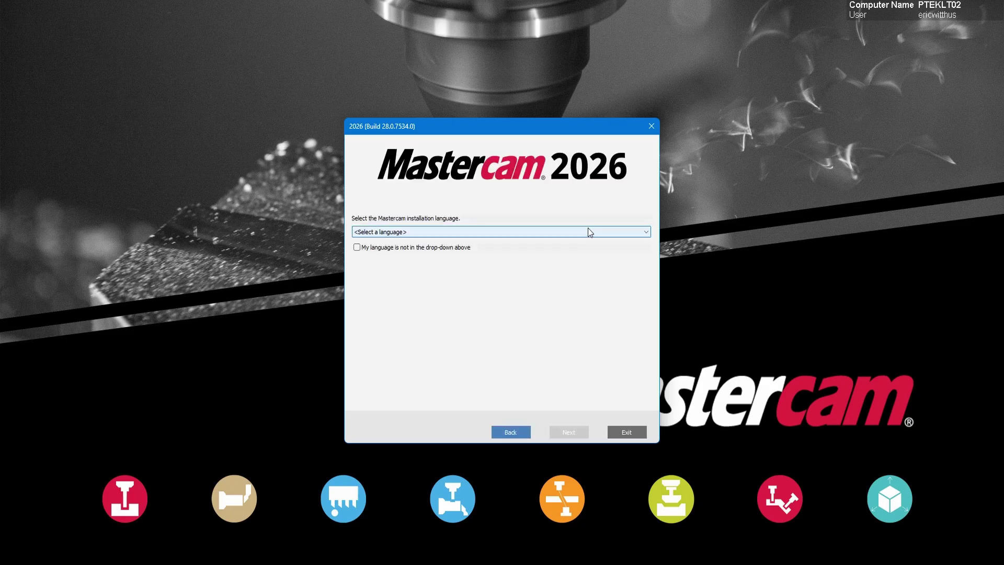
left_click(576, 231)
left_click(554, 245)
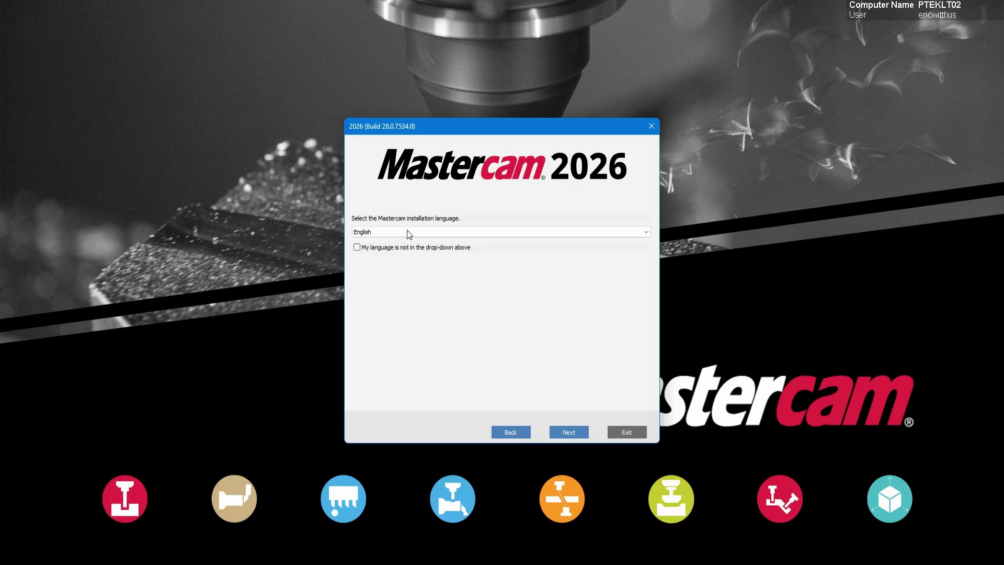
left_click(573, 435)
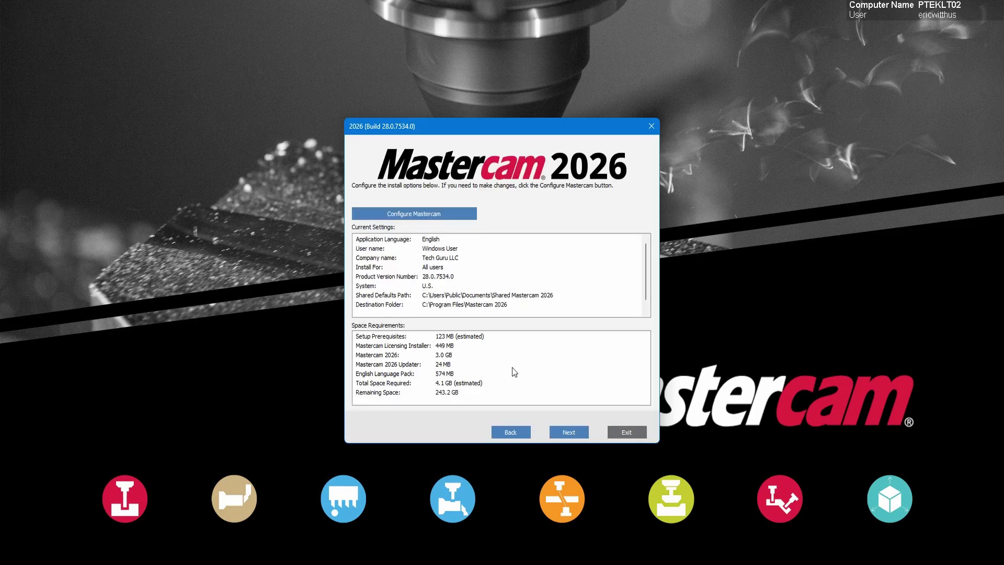
In Configure Mastercam, replace the default user name and company name with the user's own.
left_click(447, 214)
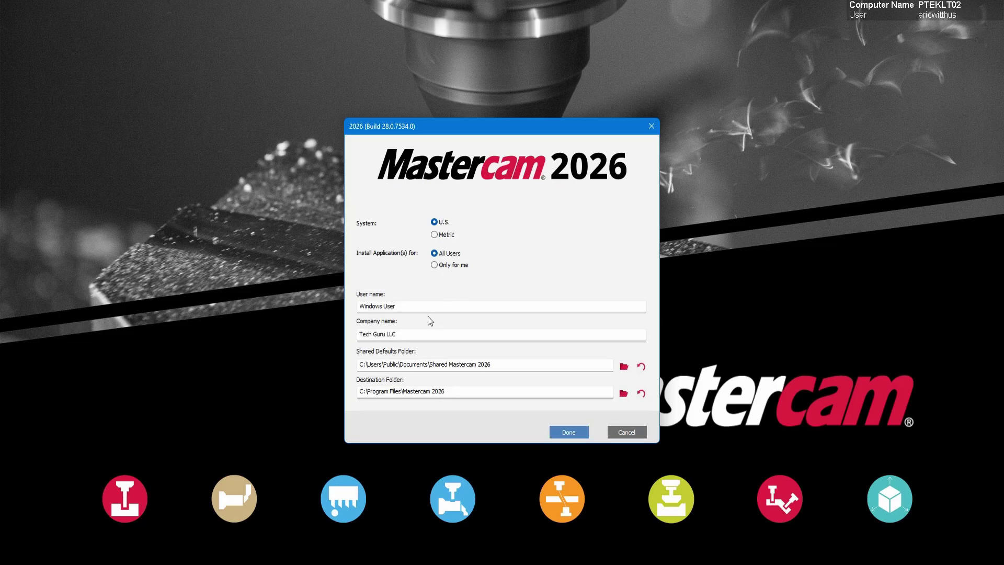
left_click(427, 307)
key("ctrl+z")
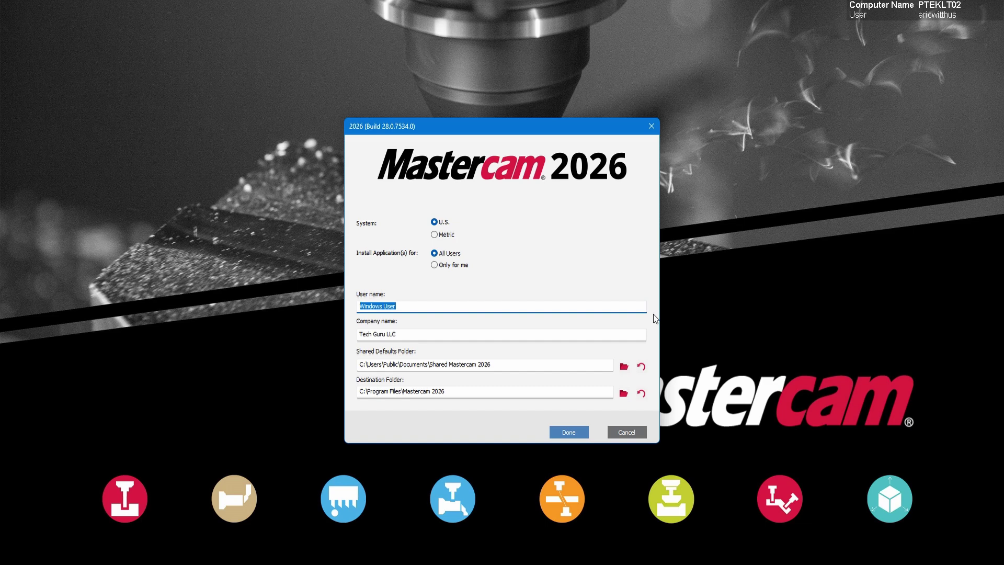
type("Eric")
key("Tab")
type("Protot")
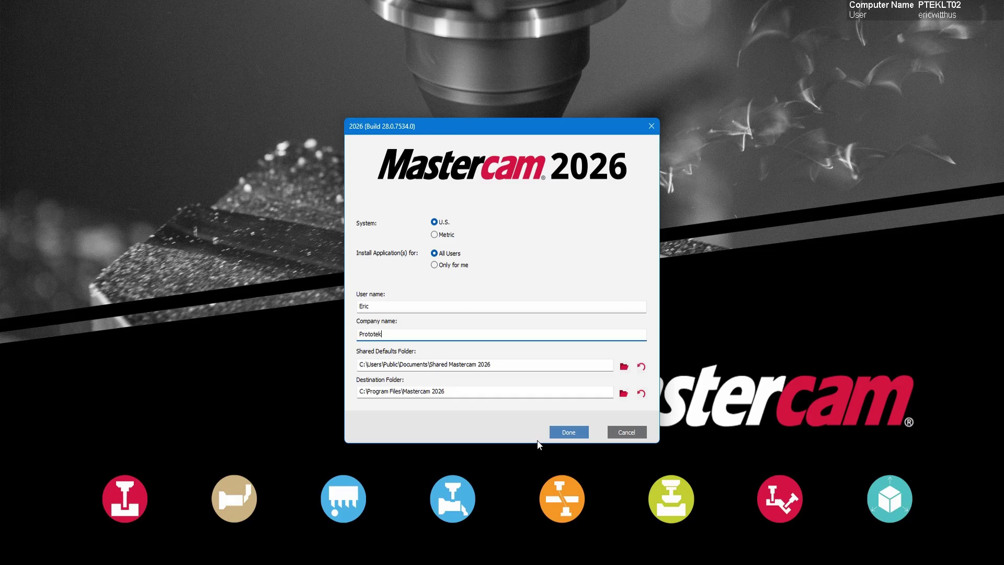
left_click(569, 432)
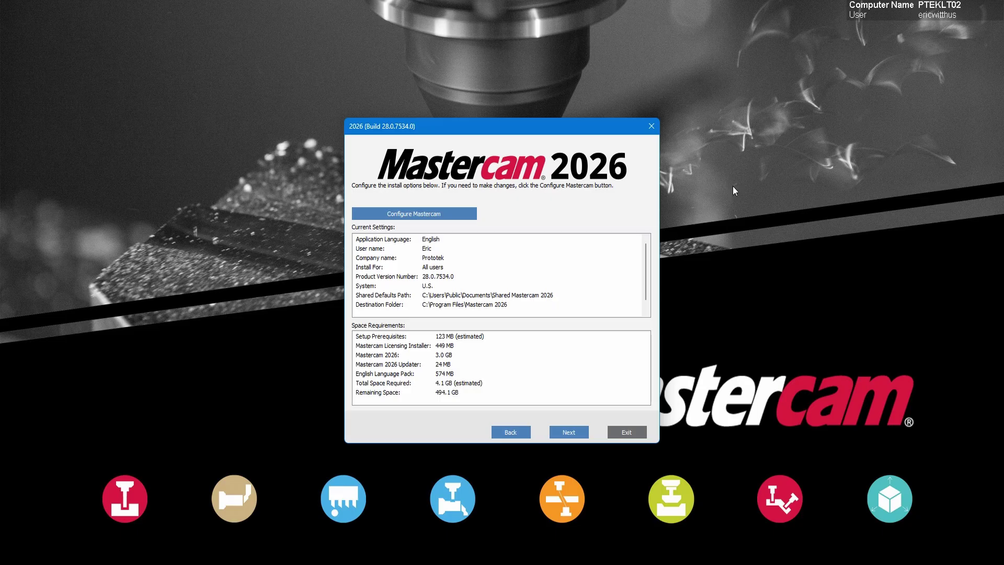
left_click(573, 437)
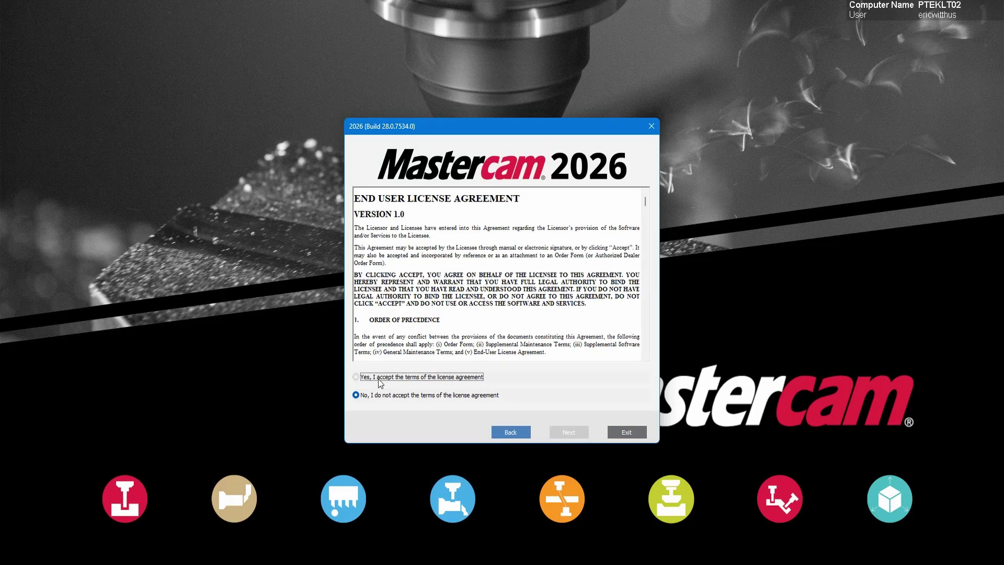
Accept the license, install Mastercam 2026, and choose to restart the computer now.
left_click(378, 378)
left_click(579, 433)
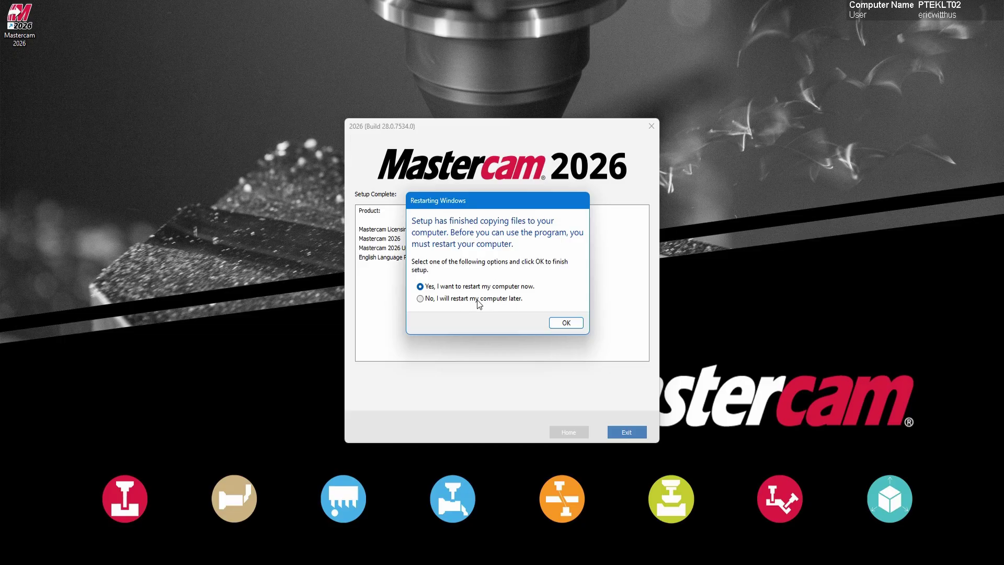
left_click(476, 299)
left_click(473, 290)
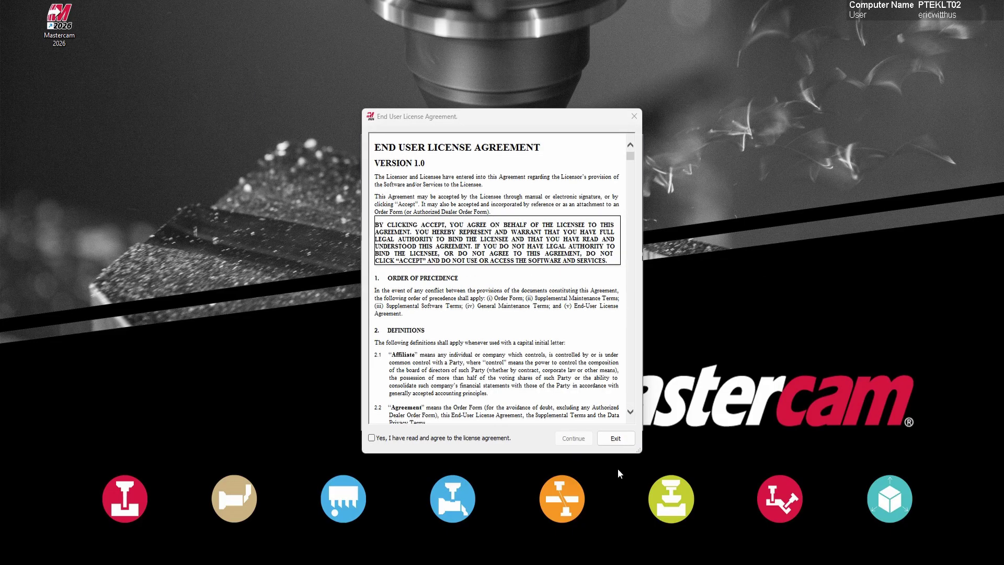
Accept the Mastercam EULA, decline the Customer Feedback Program, and show the Machine ribbon tab.
left_click(372, 438)
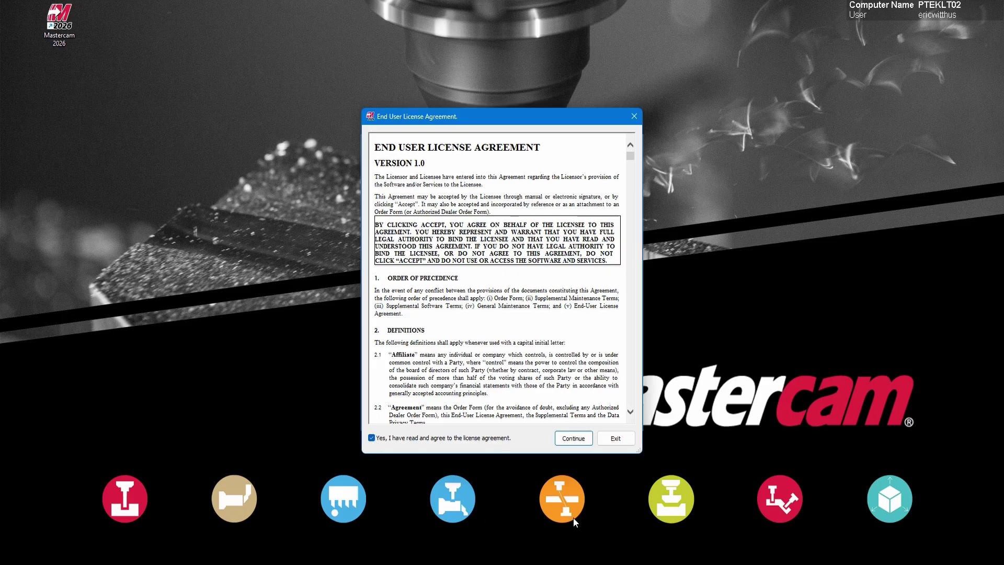
left_click(574, 438)
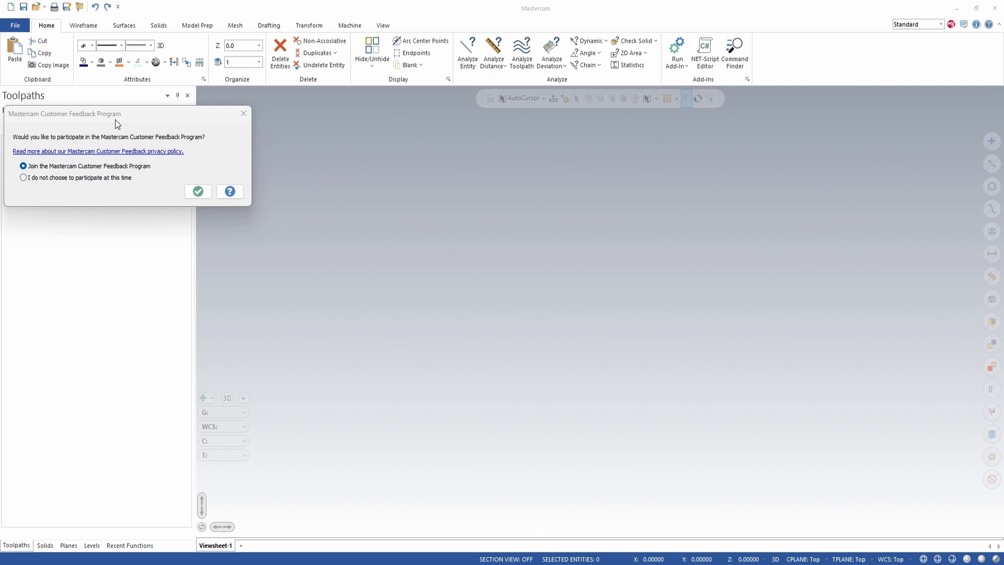
left_click(79, 179)
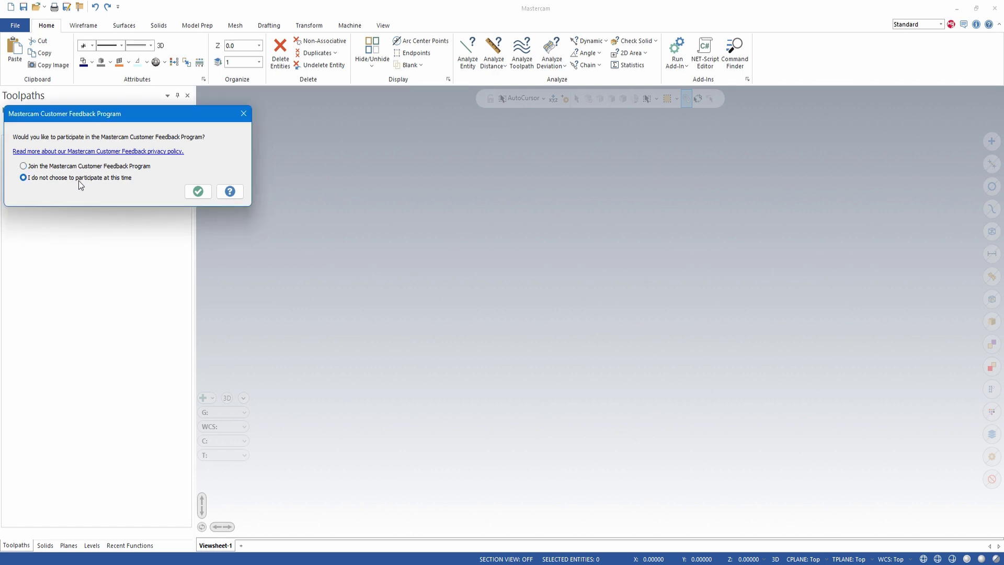
left_click(197, 192)
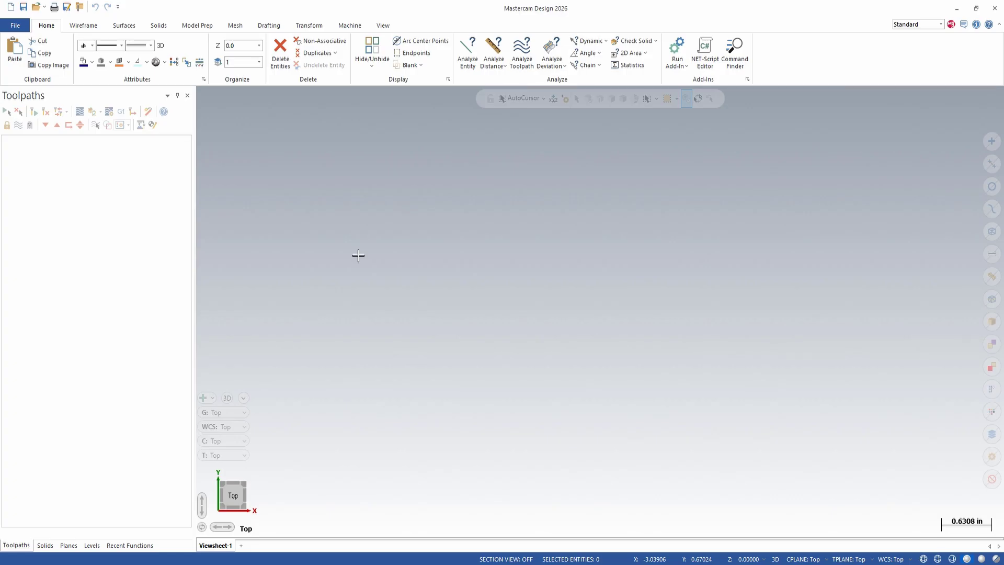
left_click(350, 25)
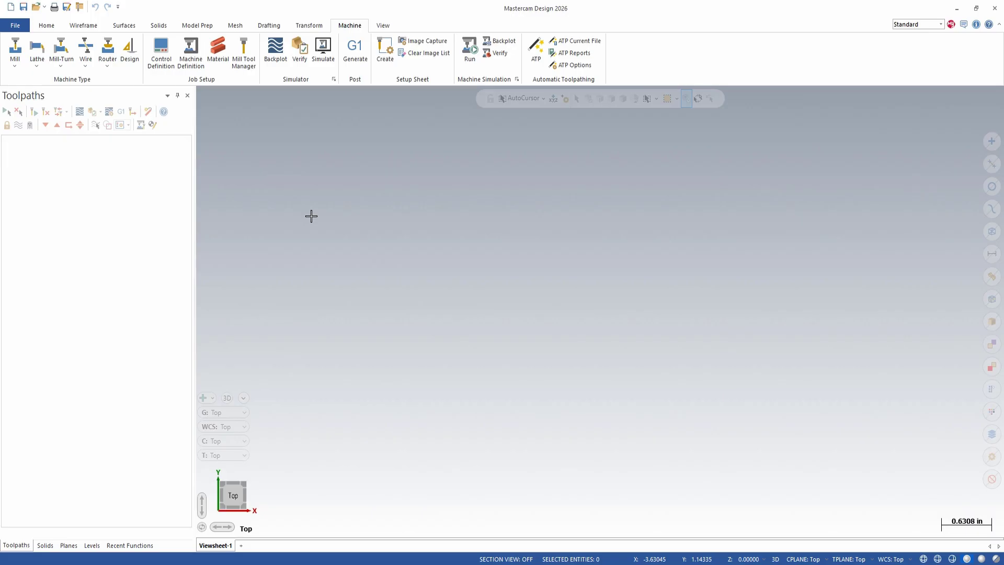
View the mill Manage List without changes, then go to the File Convert page.
left_click(14, 60)
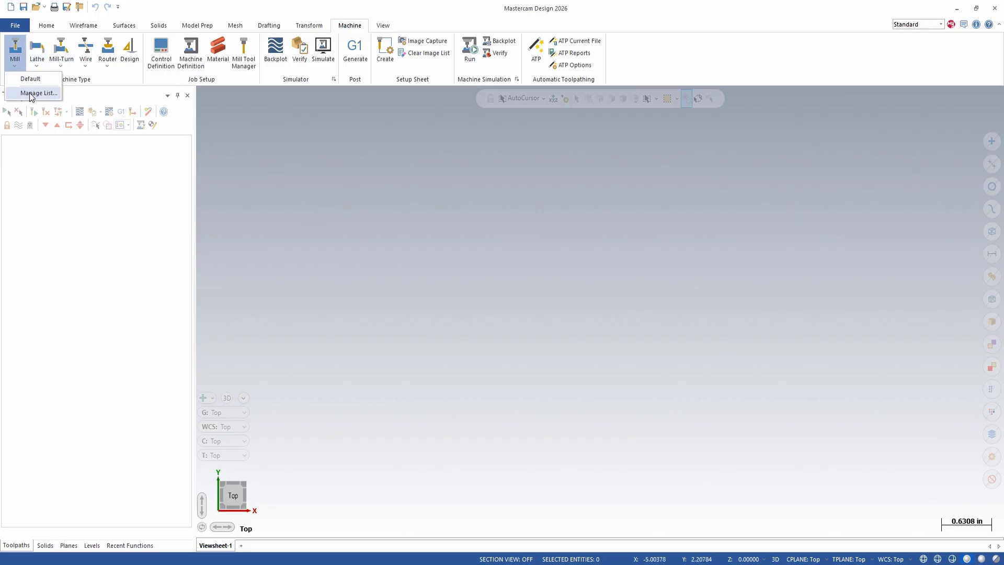
left_click(32, 93)
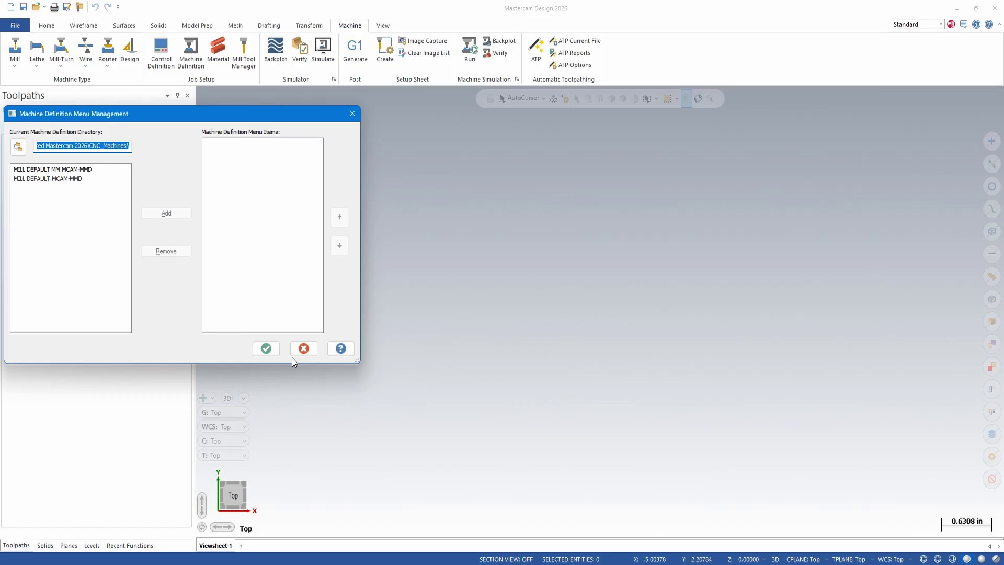
left_click(307, 348)
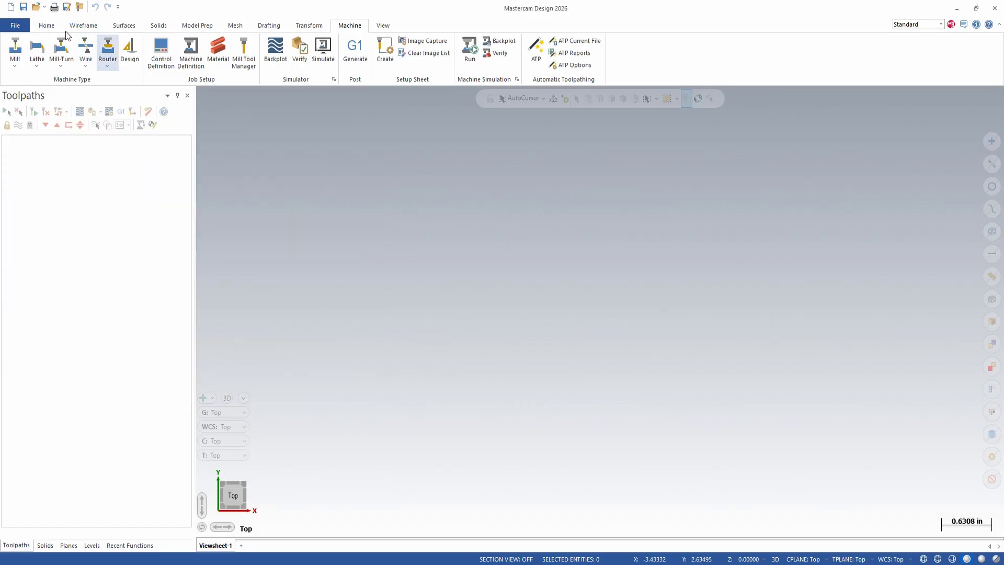
left_click(17, 25)
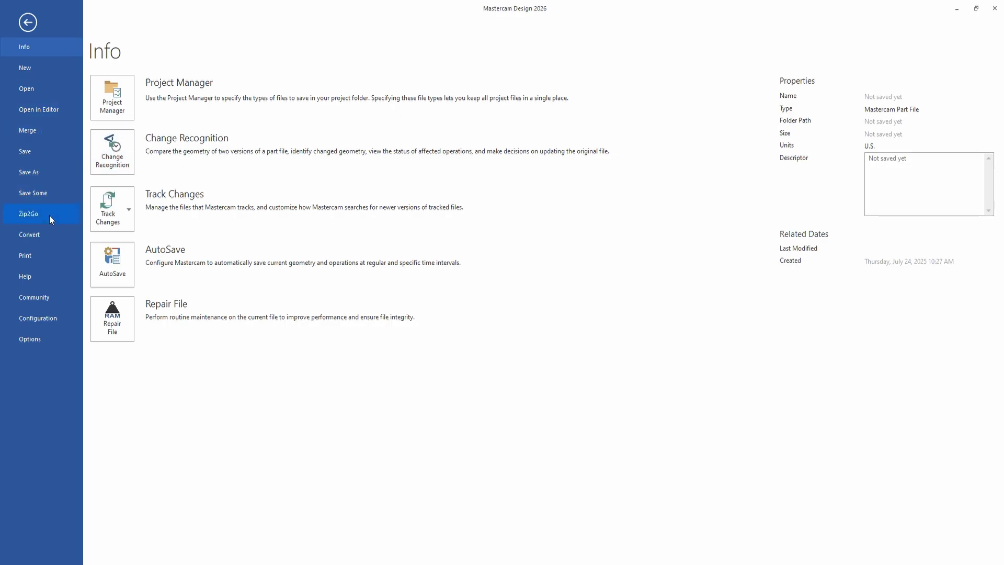
left_click(45, 239)
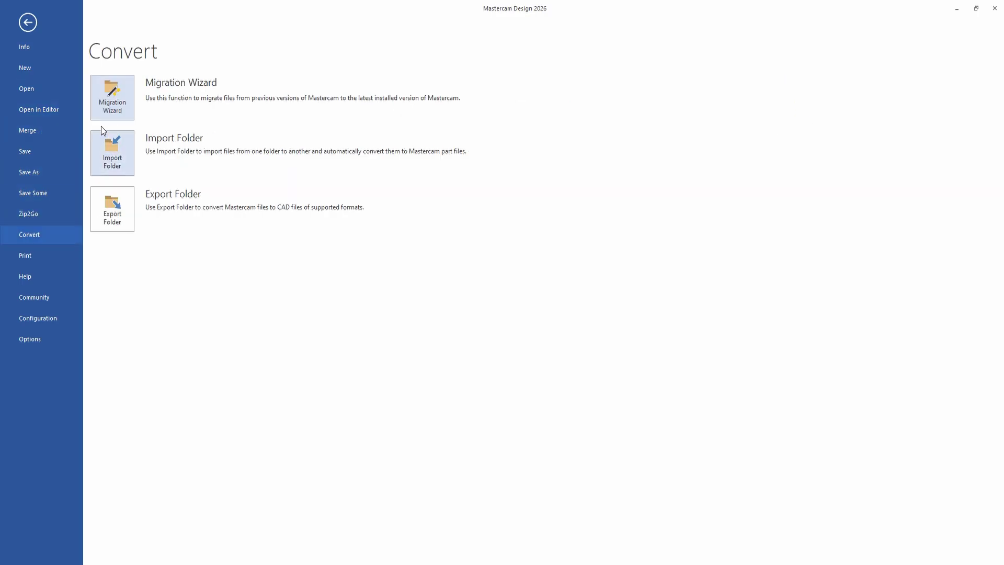
Set up an Advanced migration of only shared Mastercam files from the Shared Mastercam 2025 folder.
left_click(112, 97)
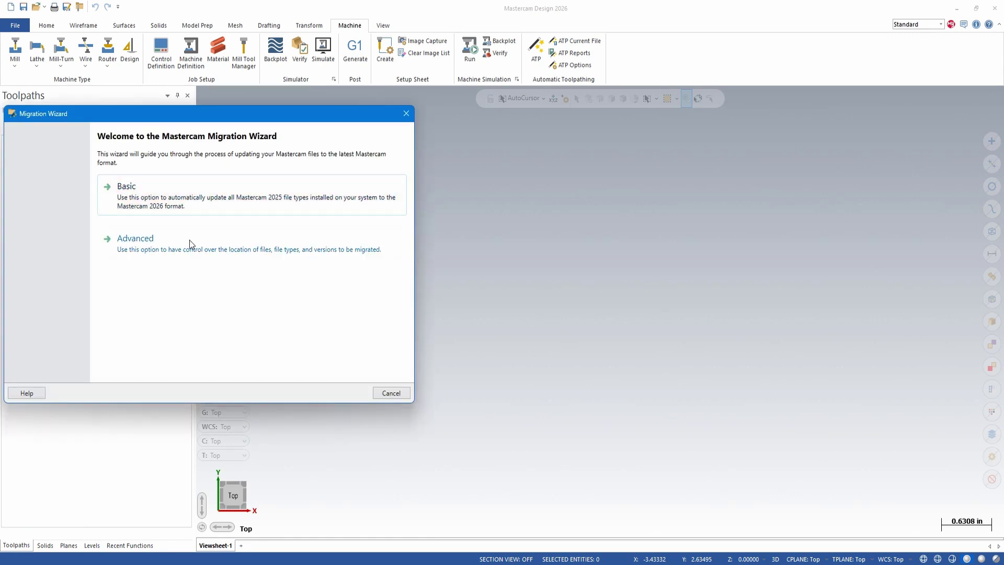
left_click(185, 246)
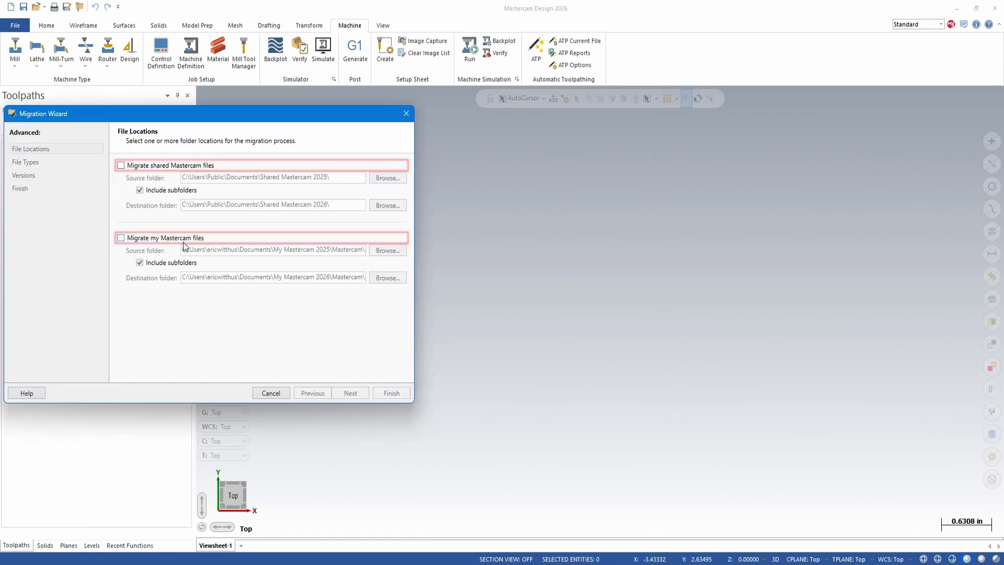
left_click(155, 167)
left_click(154, 239)
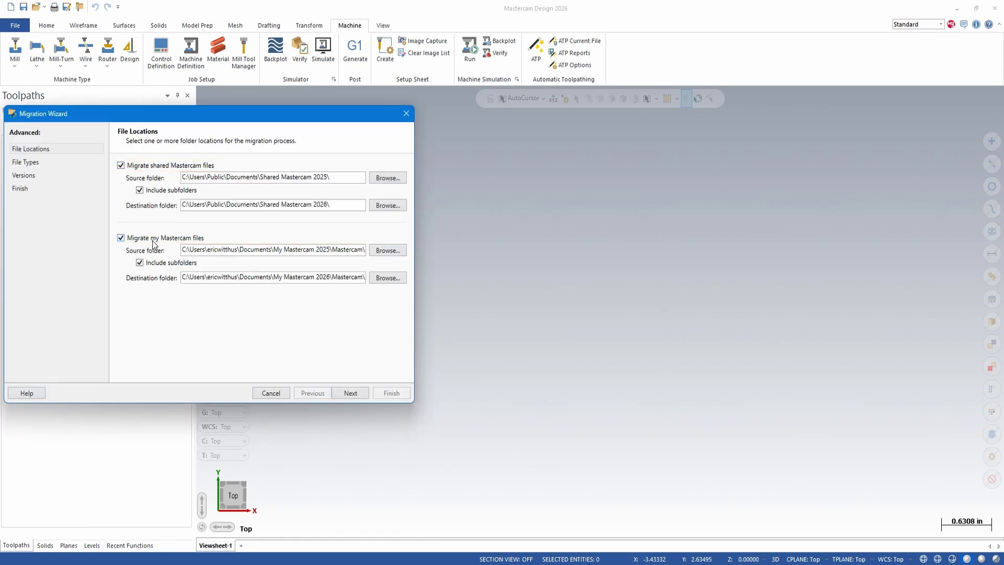
left_click(153, 241)
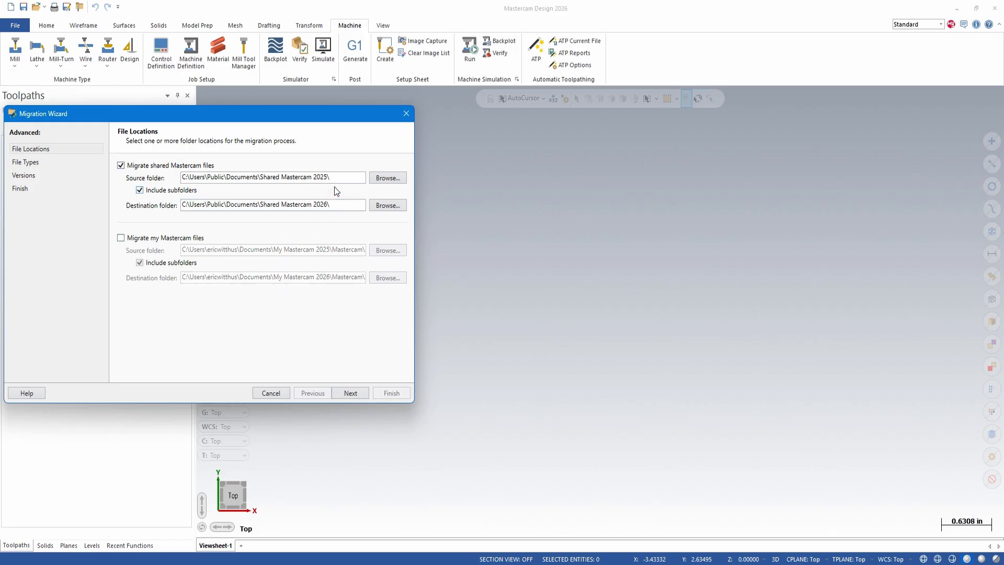
mouse_move(331, 176)
left_mouse_down()
mouse_move(169, 164)
mouse_move(344, 190)
left_mouse_up()
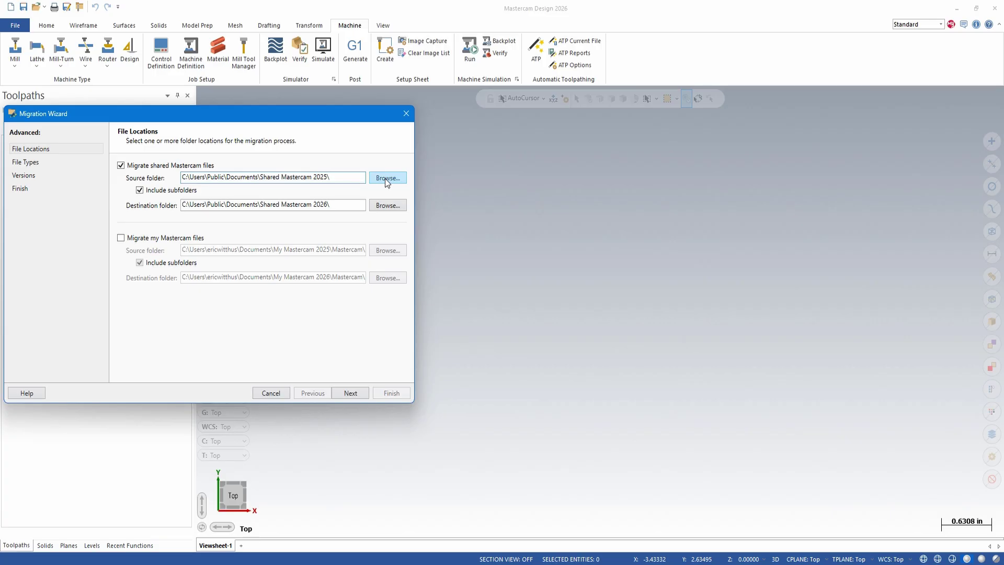
left_click_drag(340, 179, 177, 176)
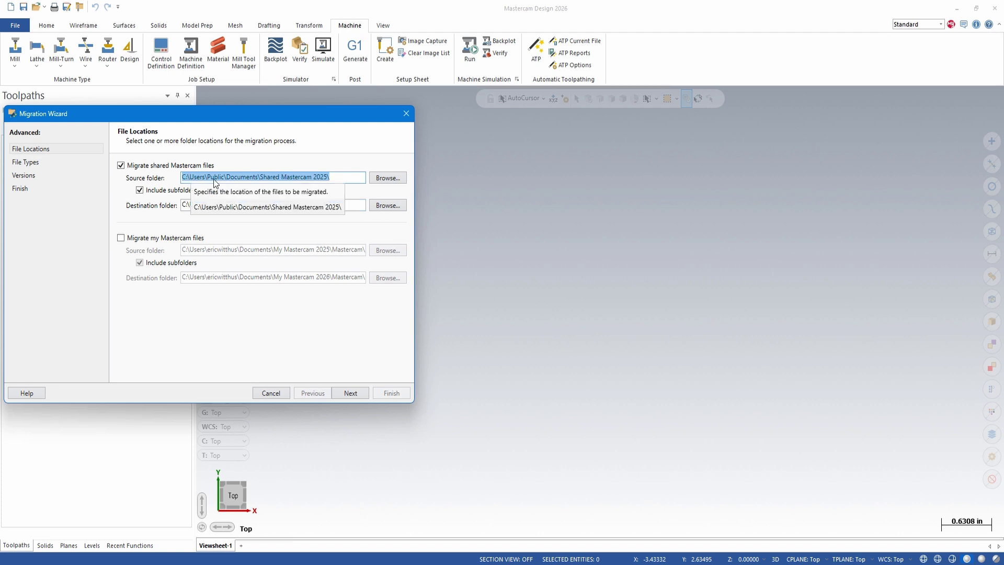
left_click(334, 178)
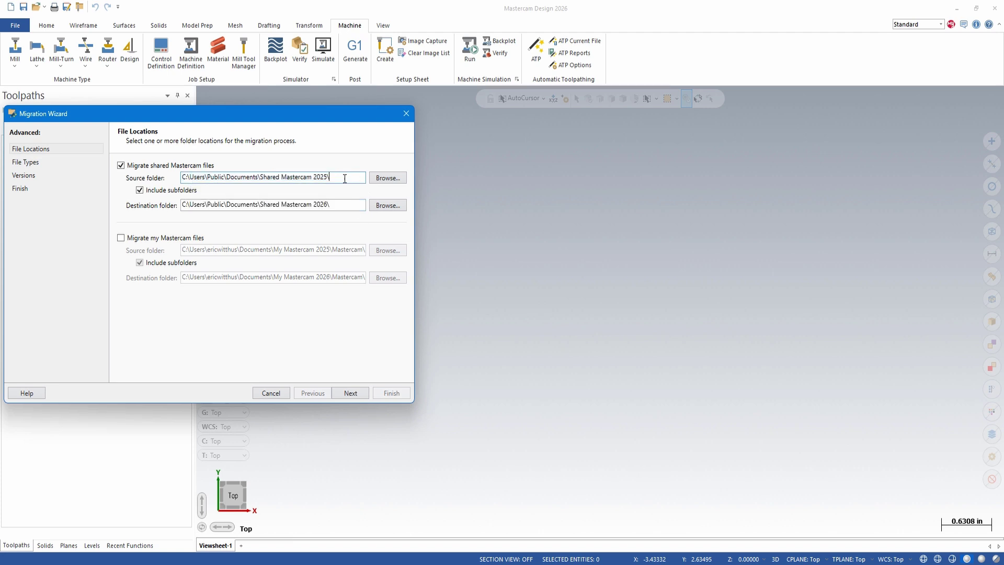
left_click(71, 165)
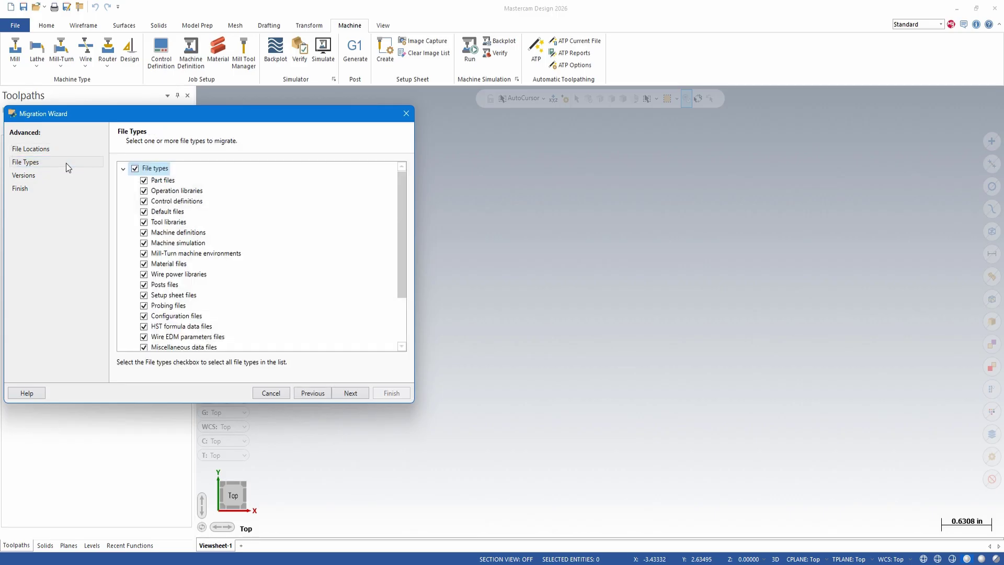
Narrow file types to control, machine, simulation, Mill-Turn, wire power, posts and miscellaneous data files.
left_click(134, 168)
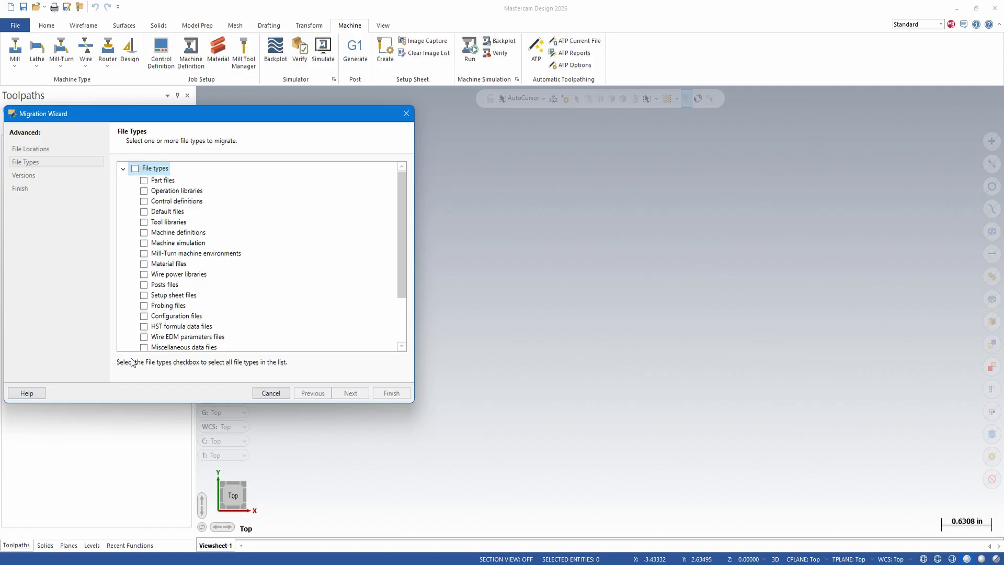
left_click(144, 201)
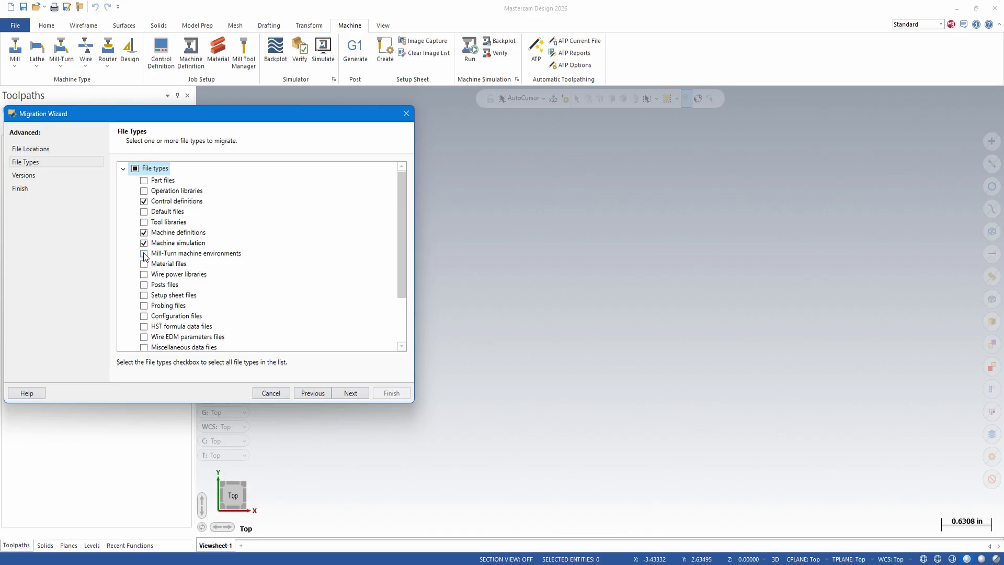
left_click(144, 254)
left_click(145, 275)
left_click(145, 286)
left_click(164, 317)
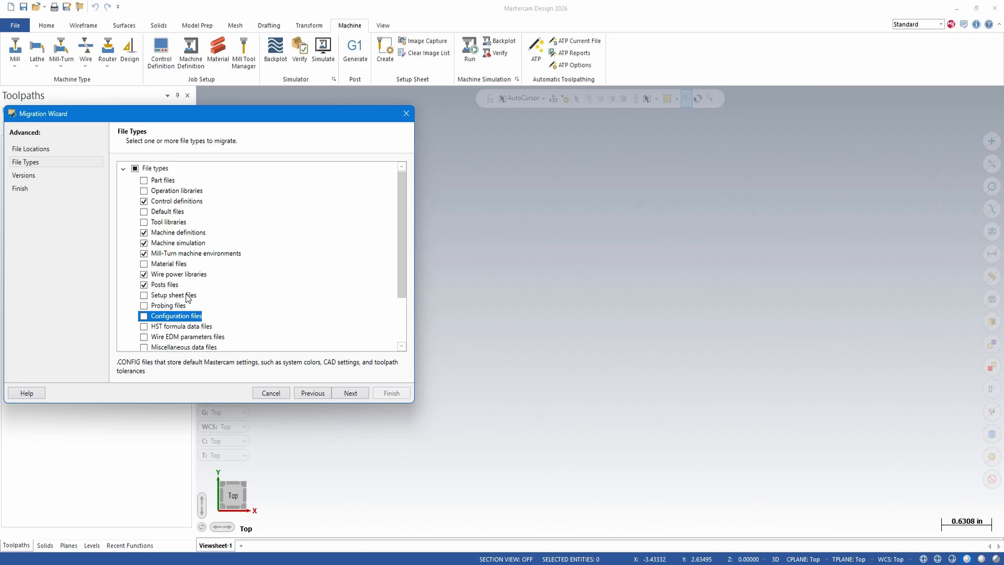
scroll(188, 298, "down", 1)
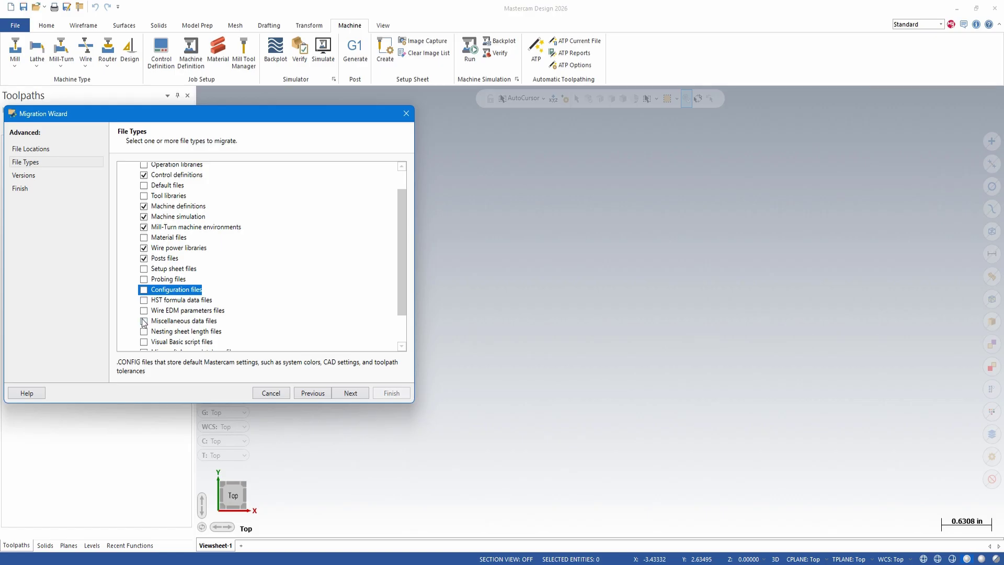
left_click(182, 325)
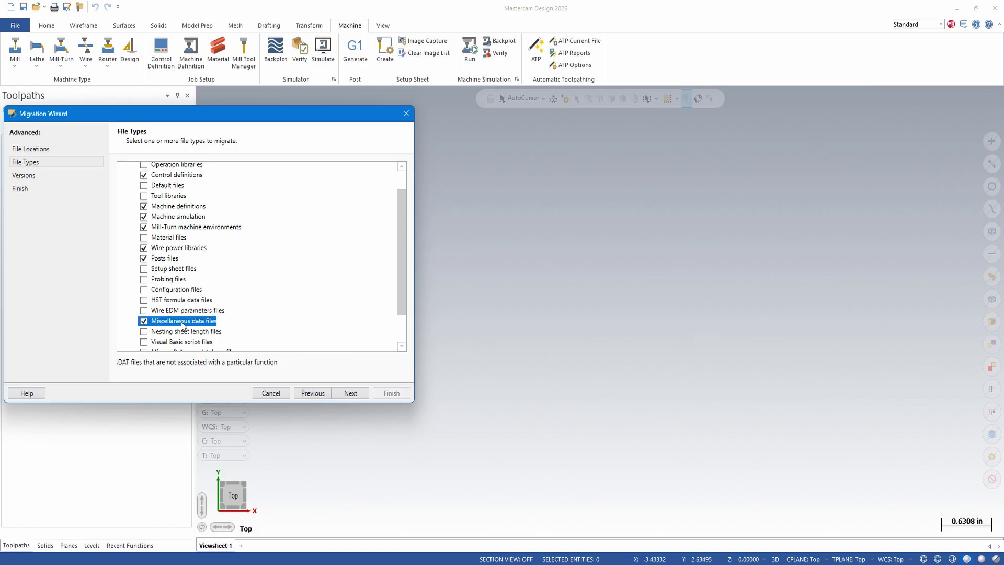
scroll(182, 324, "up", 1)
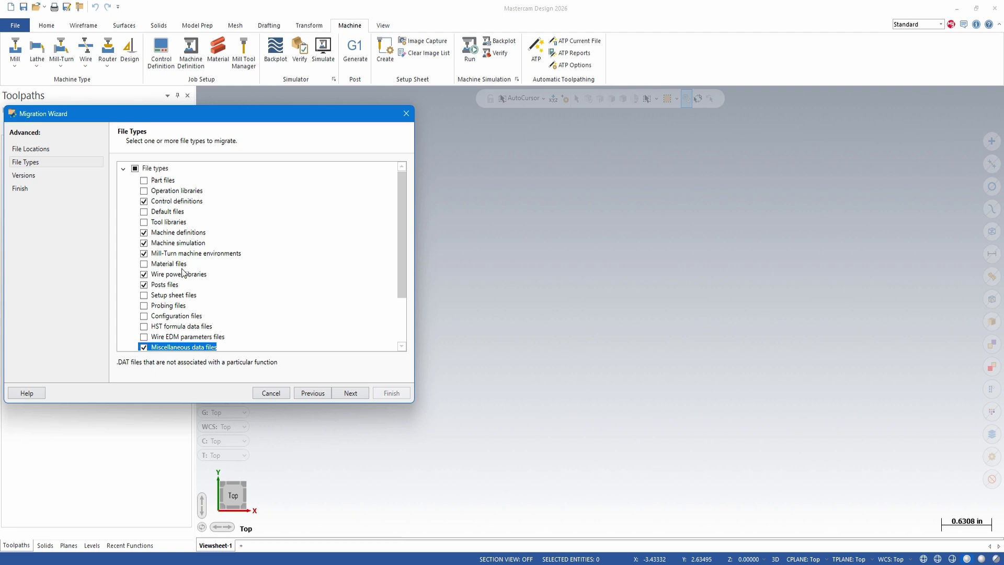
scroll(182, 272, "down", 3)
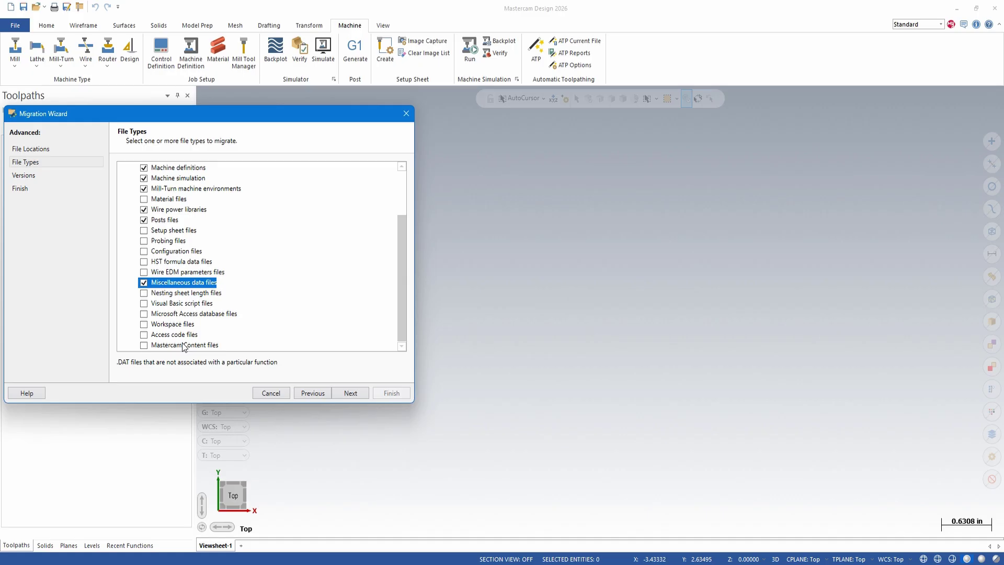
scroll(184, 334, "up", 3)
Untick Mastercam 2023 and 2024 so only 2025 files migrate, then finish the wizard.
left_click(357, 394)
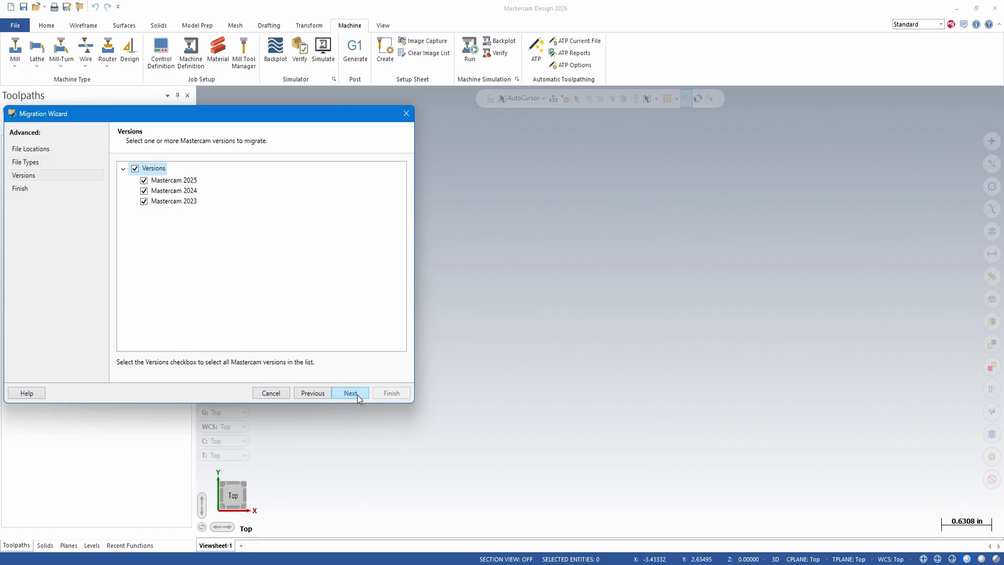
left_click(144, 202)
left_click(144, 191)
left_click(350, 393)
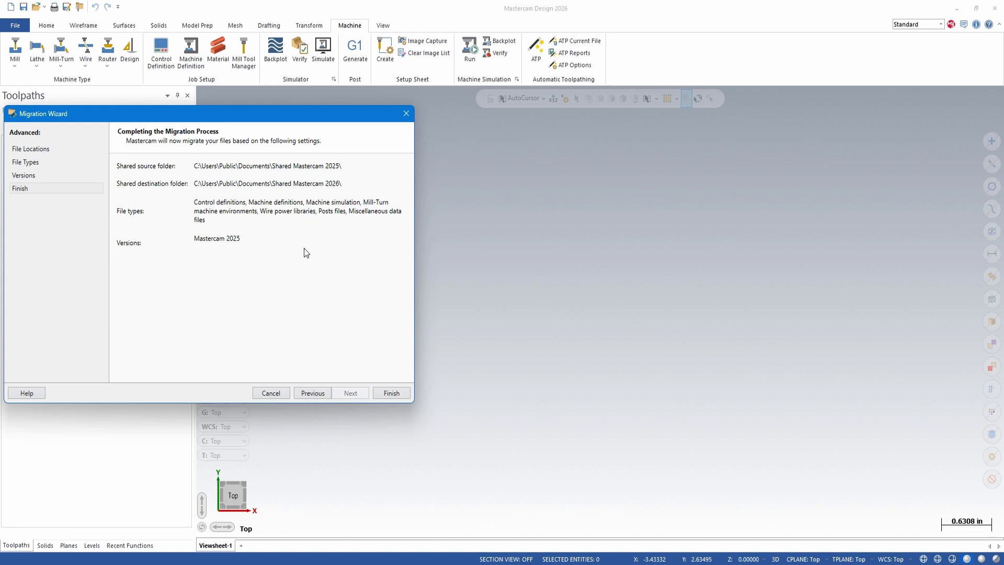
left_click(388, 395)
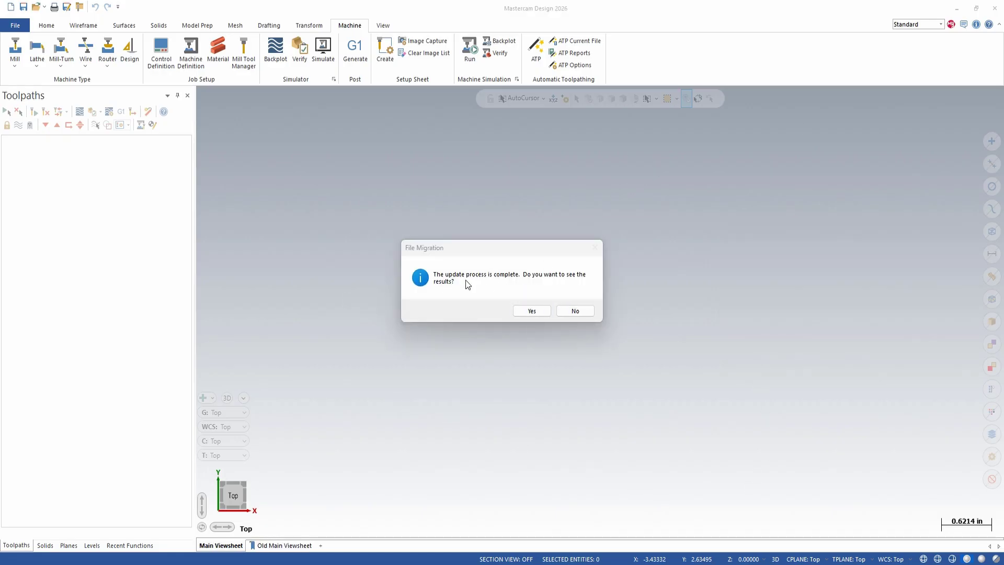
Review the migration event log with a widened Part file column, then open Mill > Manage List.
left_click(532, 311)
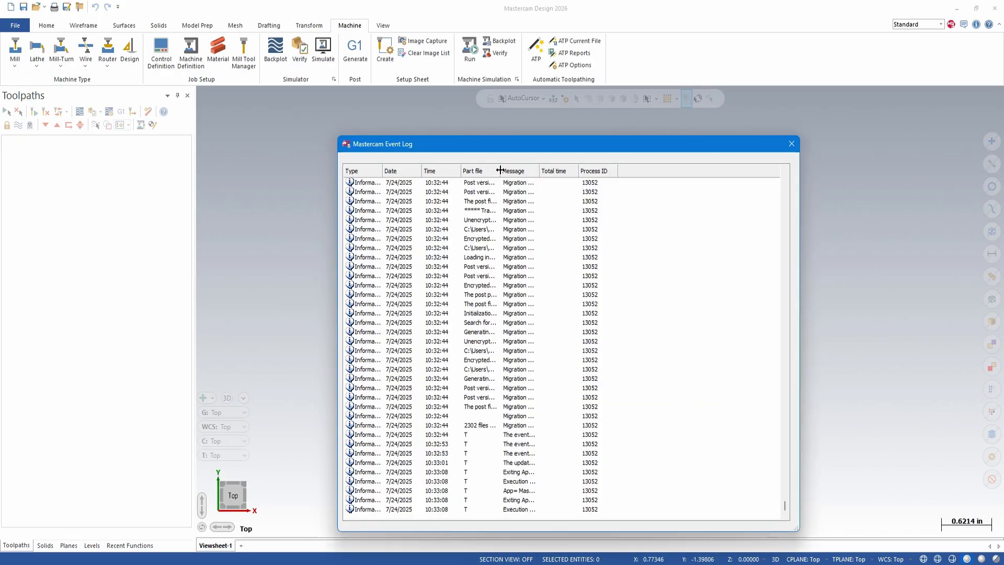
left_click_drag(497, 171, 630, 172)
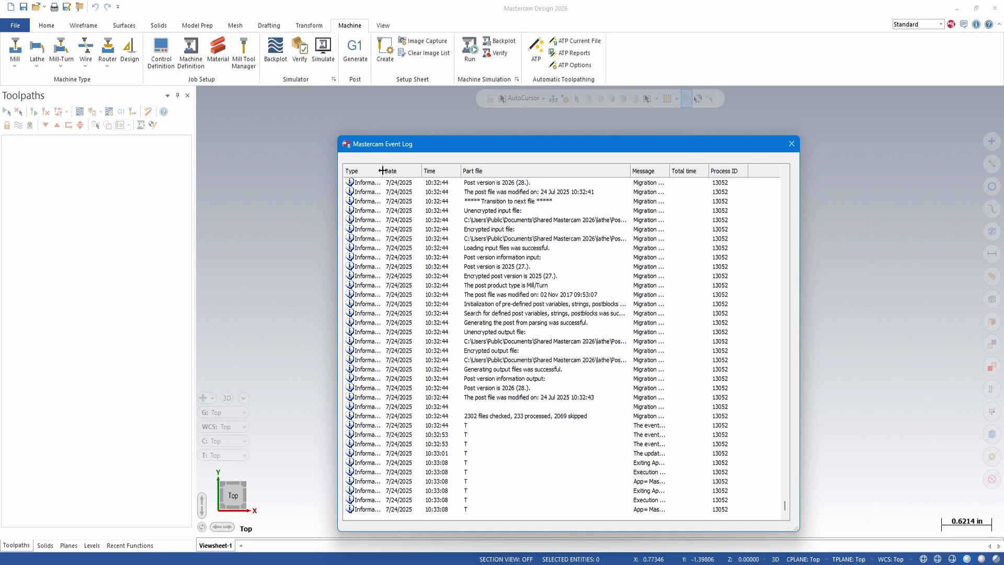
key("Escape")
left_click(15, 62)
left_click(27, 94)
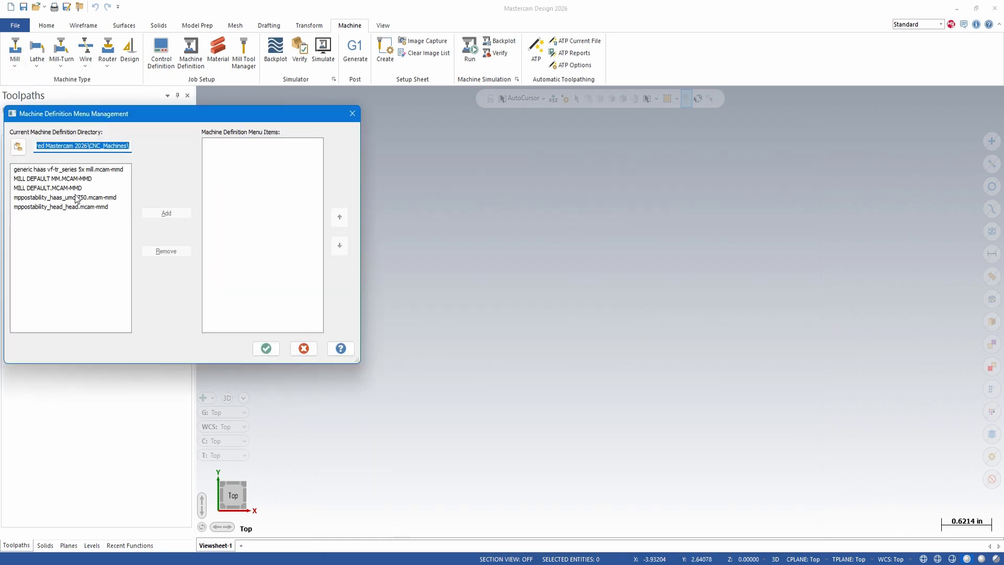
Close the mill definition list and open the lathe Manage List showing the Star and Tsugami definitions.
left_click(352, 114)
left_click(36, 61)
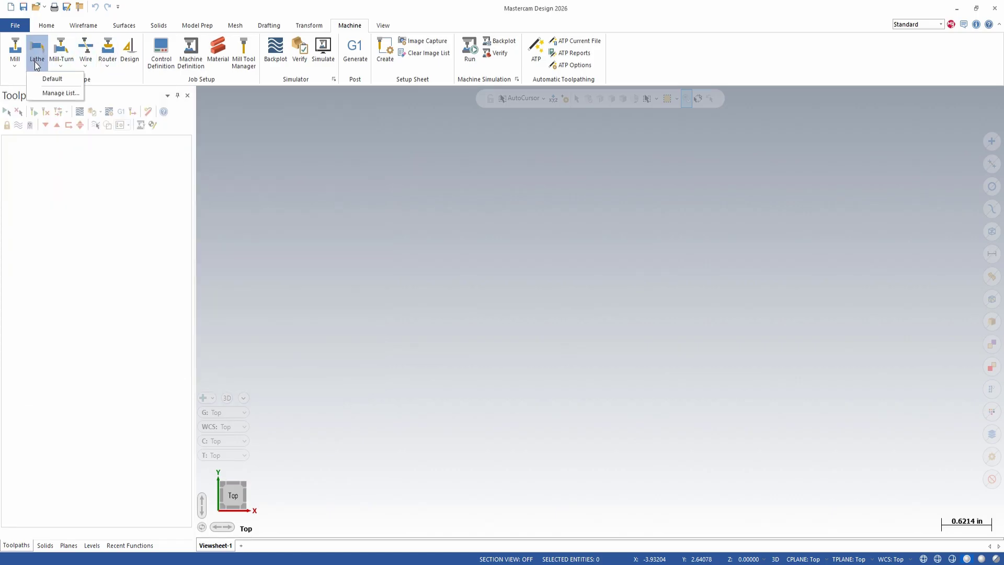
left_click(53, 94)
left_click(57, 189)
left_click(62, 197)
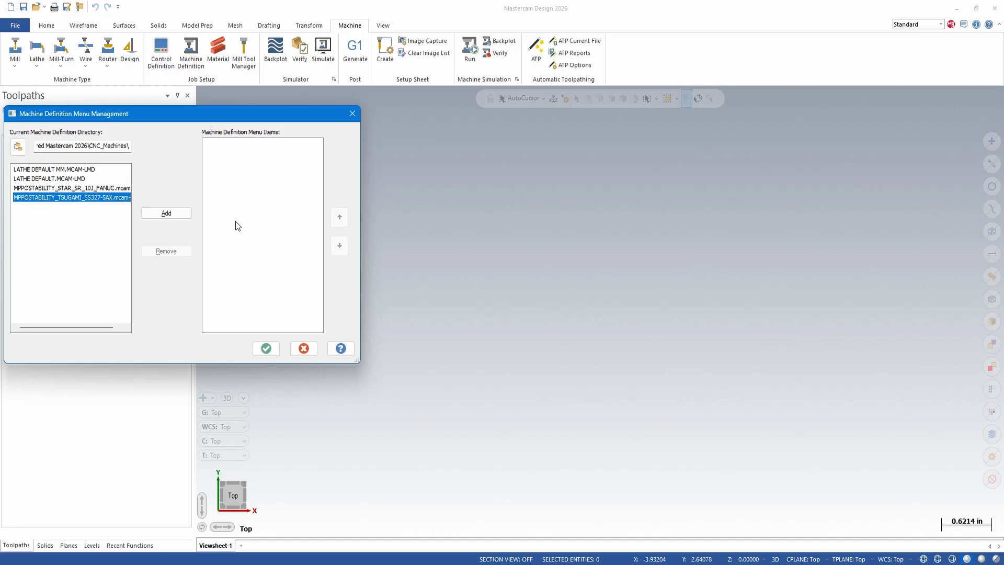
Check the migrated Star and Tsugami lathe definitions, cancel without adding any, and return to the File Info page.
left_click(63, 188)
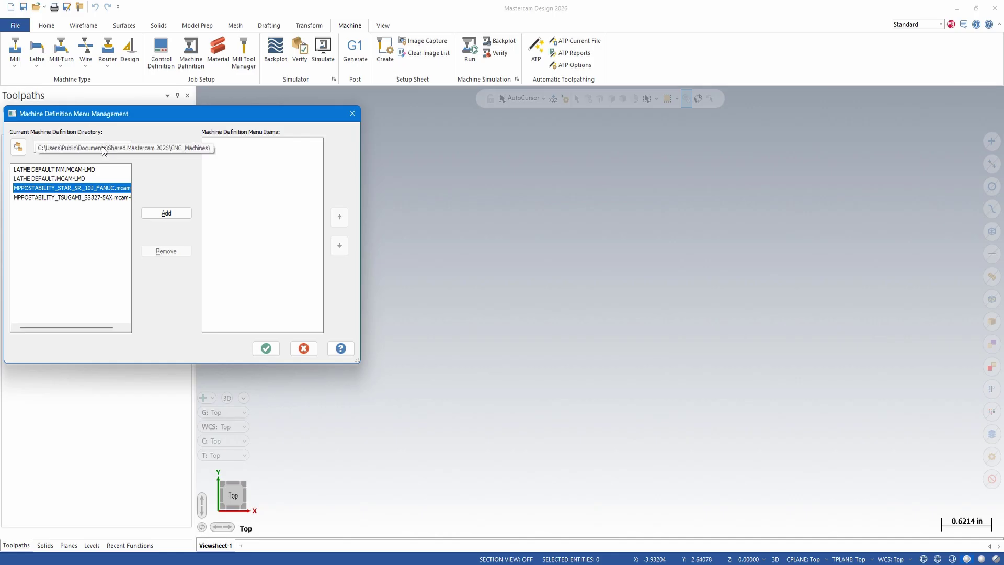
left_click(96, 198)
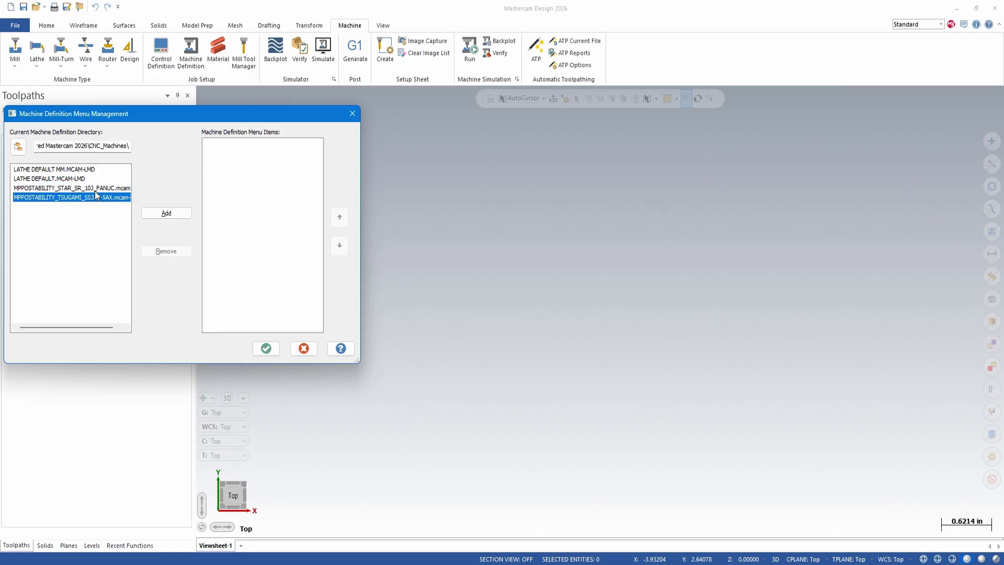
key("Up")
left_click(303, 349)
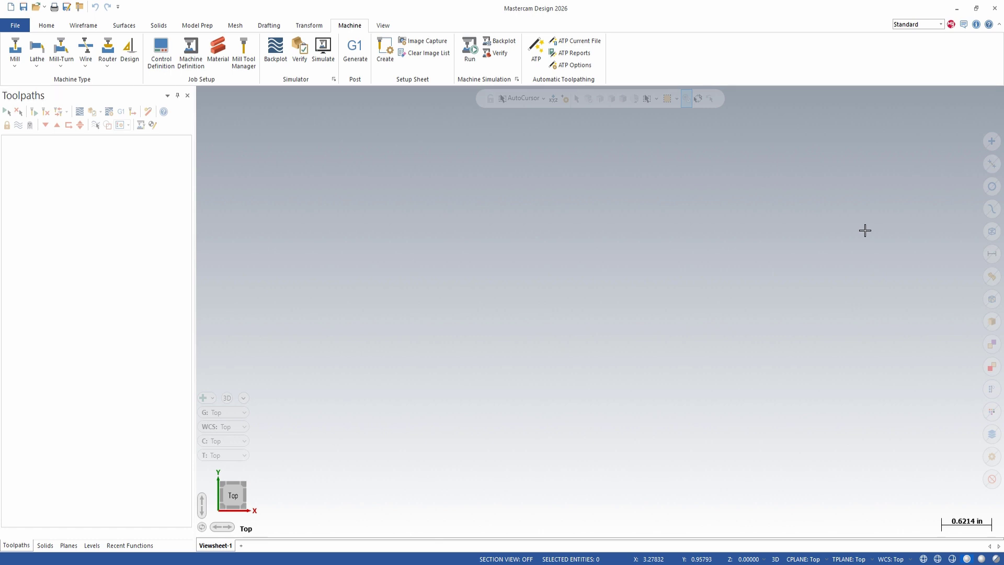
left_click(15, 25)
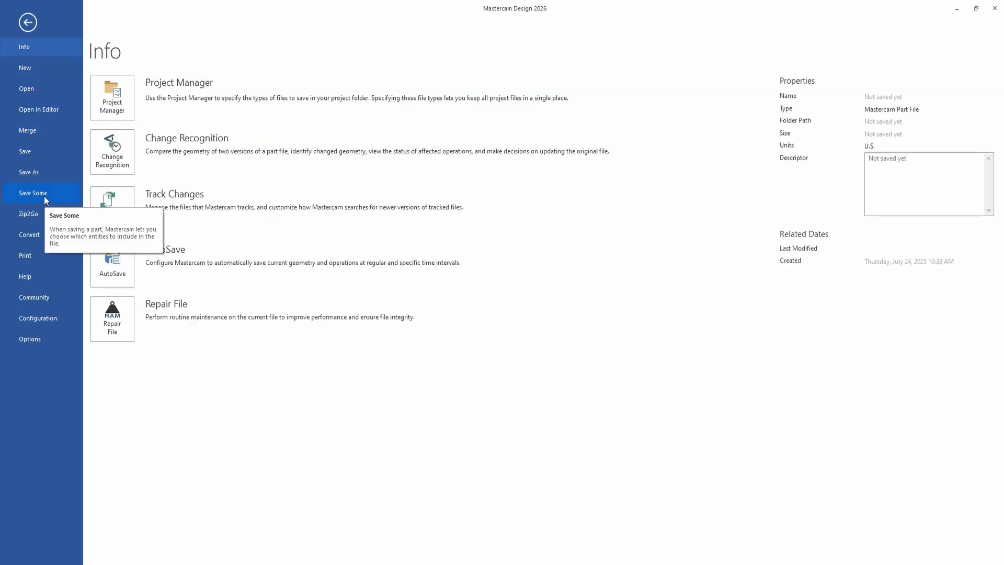
Start an Advanced Migration Wizard run that migrates both shared and personal Mastercam files.
left_click(30, 240)
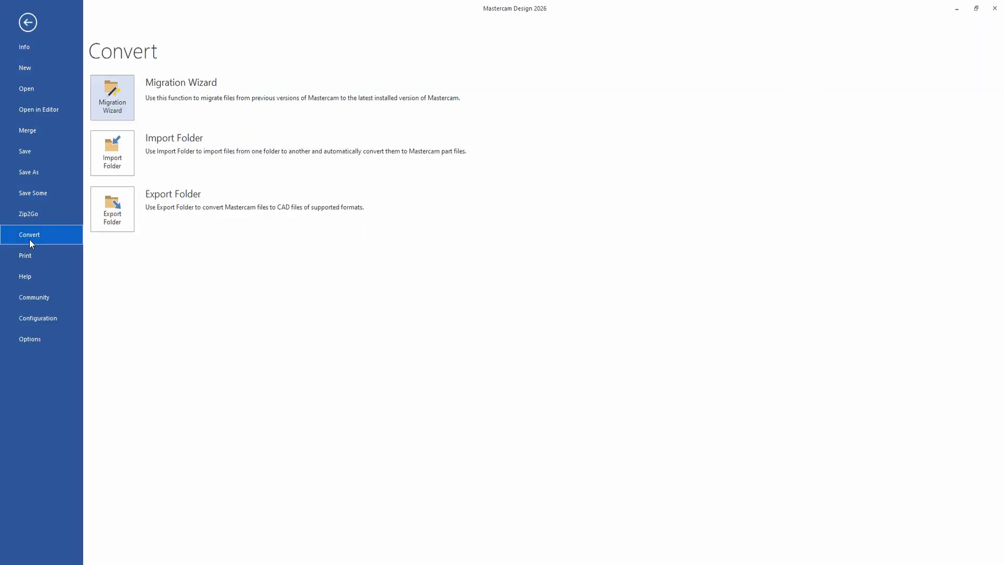
left_click(109, 109)
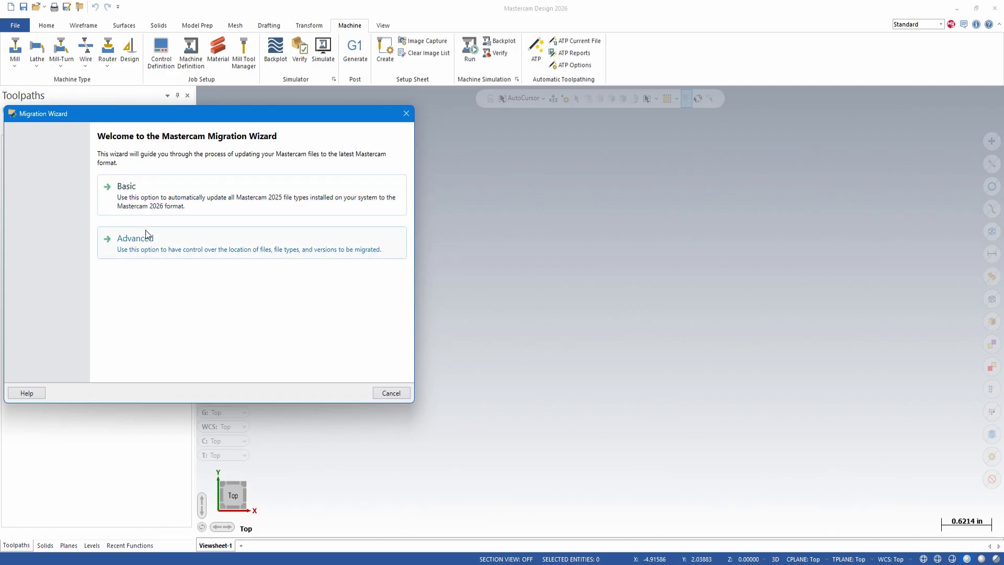
left_click(148, 236)
left_click(122, 166)
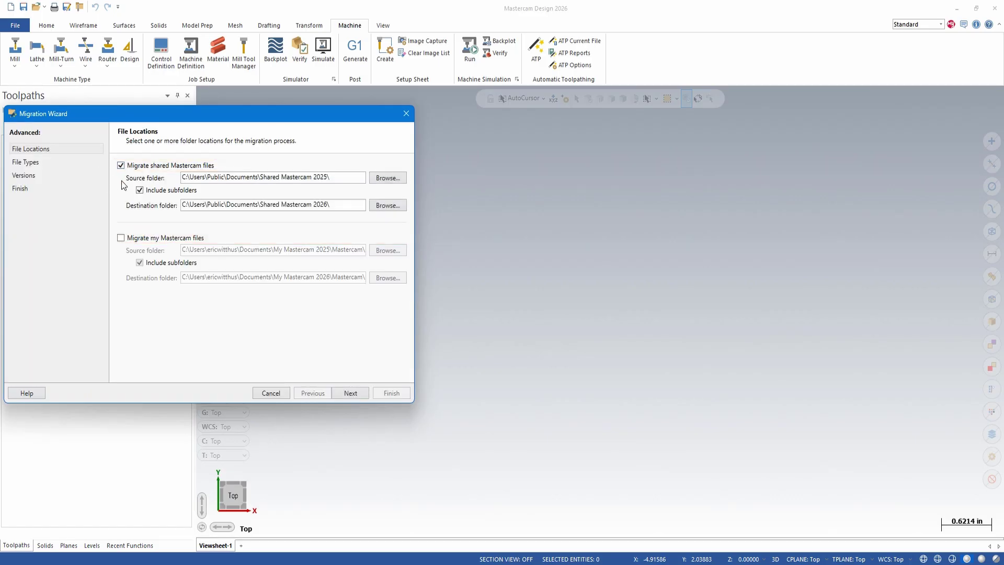
left_click(122, 239)
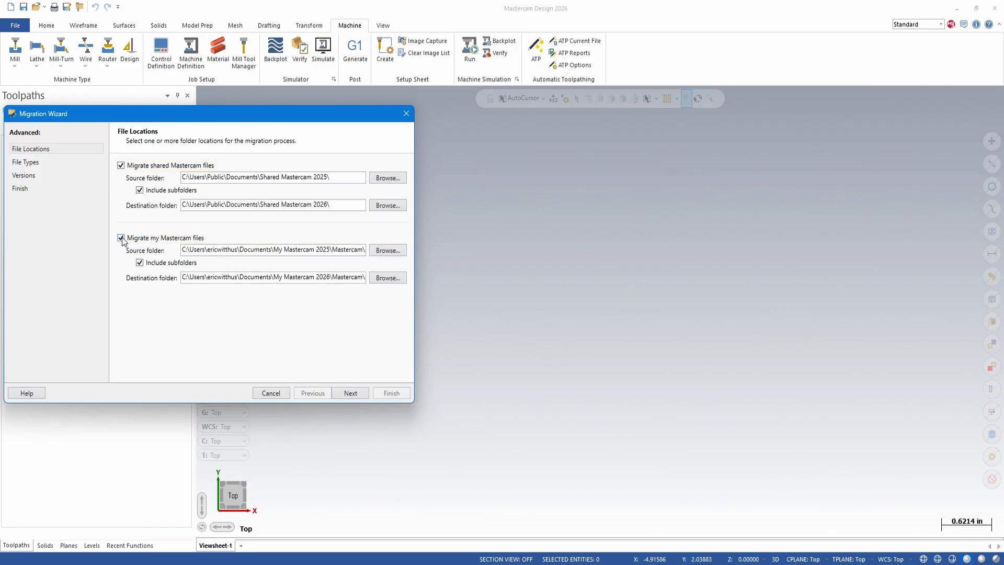
left_click(354, 395)
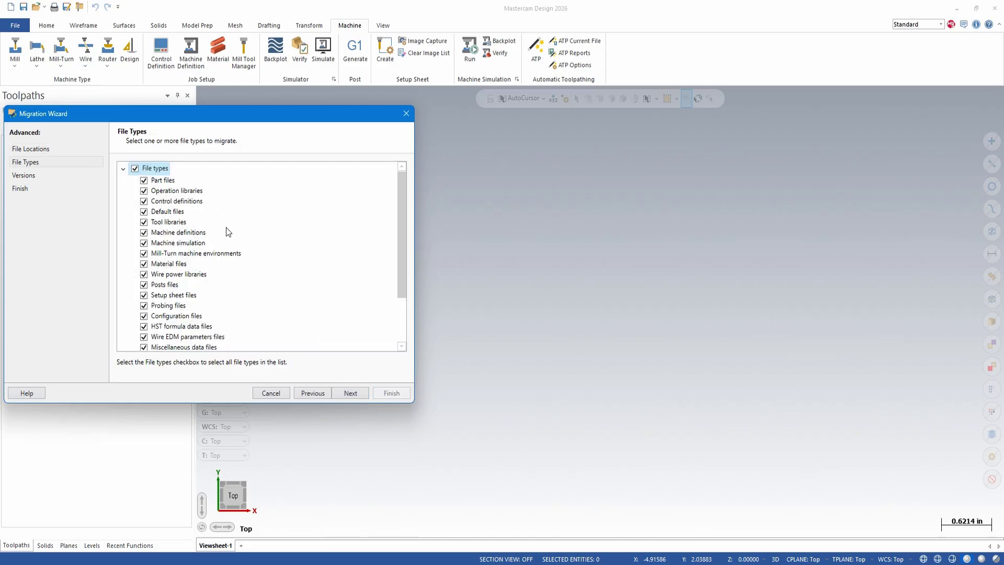
Clear all file types, then tick Operation libraries, Default files, Tool libraries and Configuration files.
left_click(135, 168)
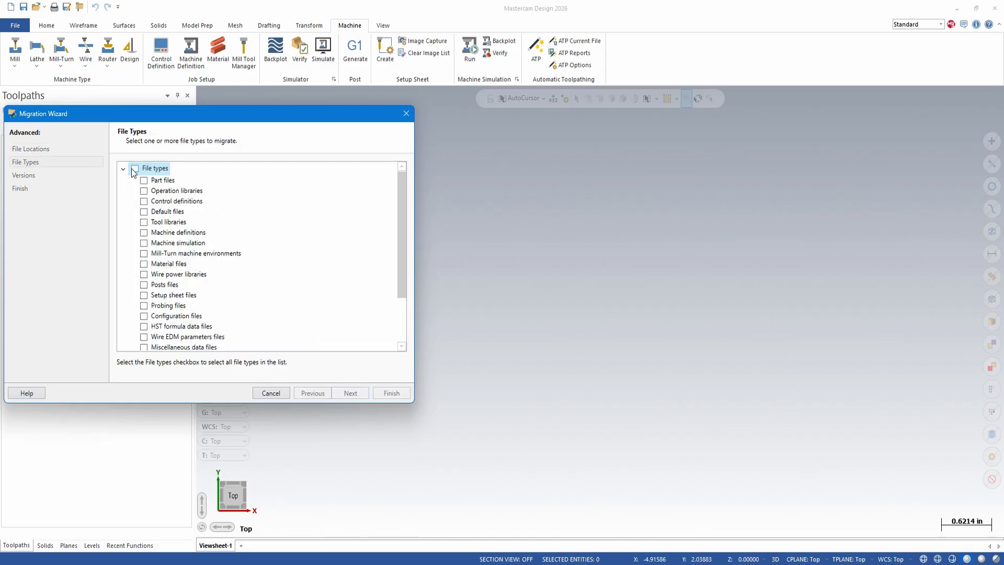
left_click(168, 180)
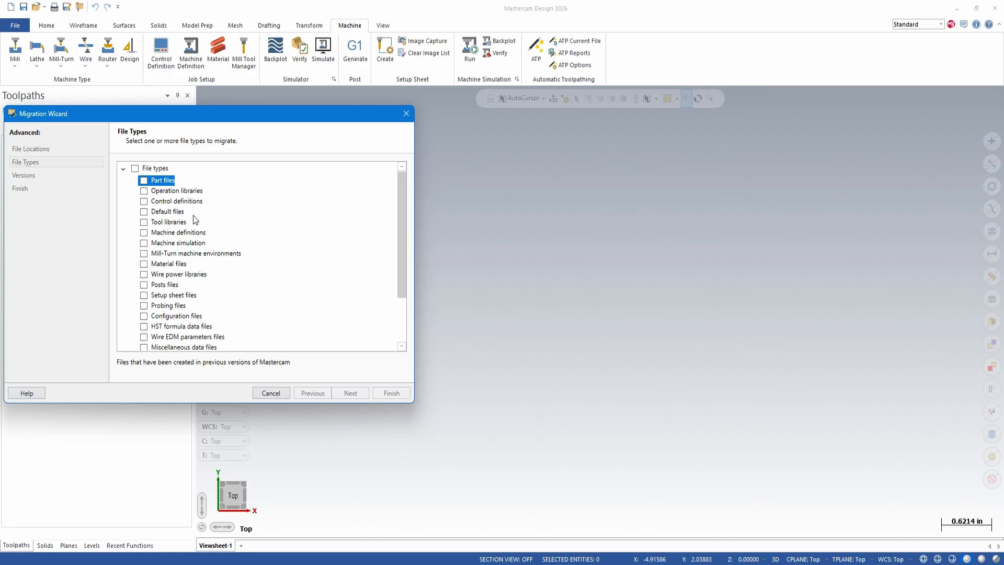
left_click(195, 196)
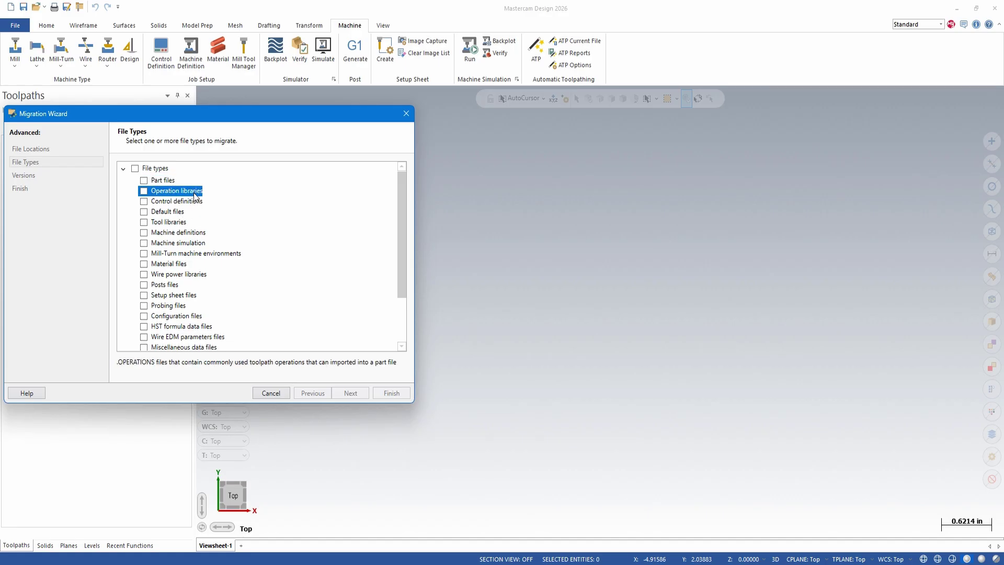
left_click(144, 192)
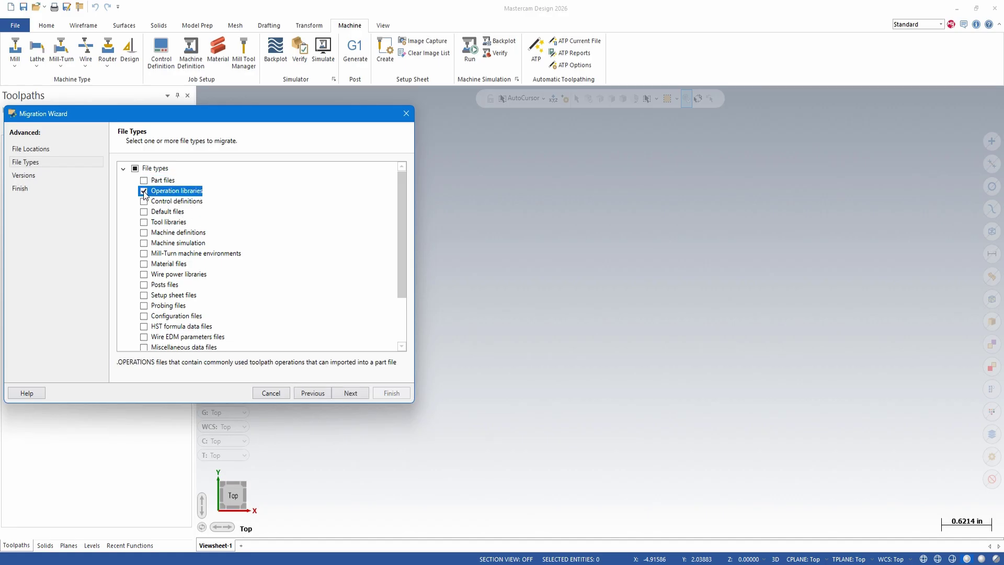
left_click(143, 212)
left_click(166, 224)
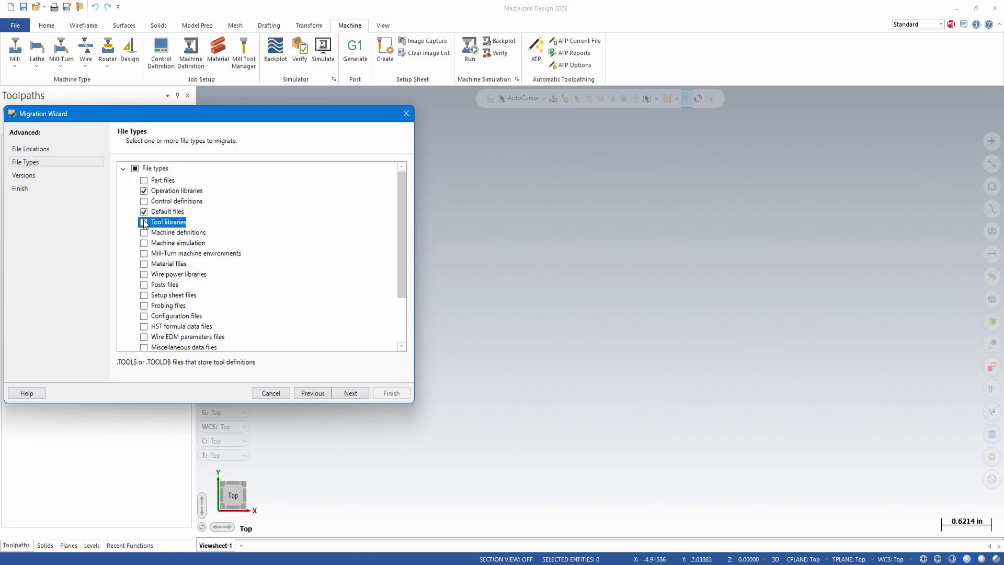
left_click(144, 223)
left_click(188, 321)
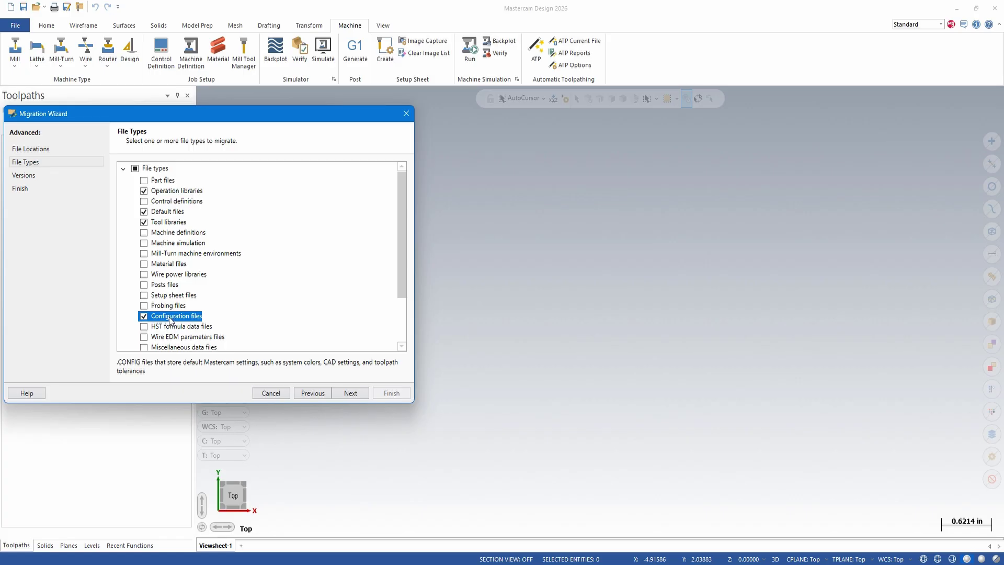
Add Workspace files to the migration, leaving Mastercam Content and Access code files unticked.
scroll(192, 335, "down", 1)
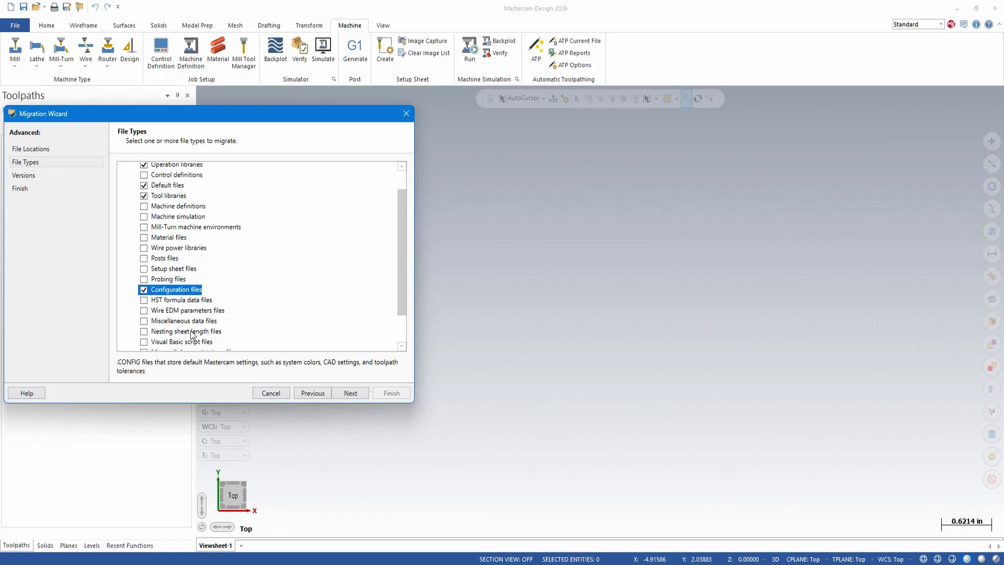
scroll(192, 335, "down", 1)
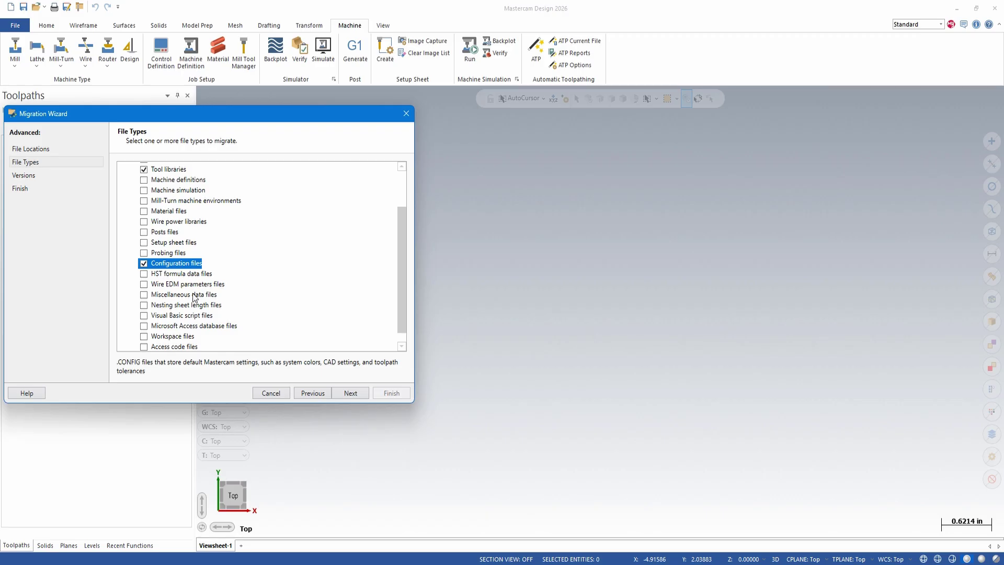
scroll(187, 327, "down", 1)
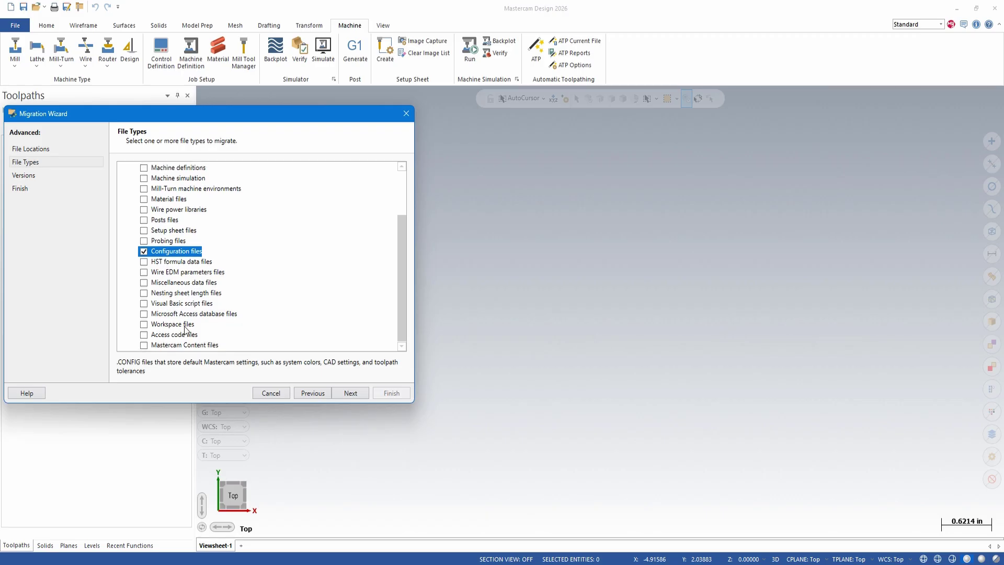
left_click(144, 325)
left_click(173, 346)
left_click(171, 335)
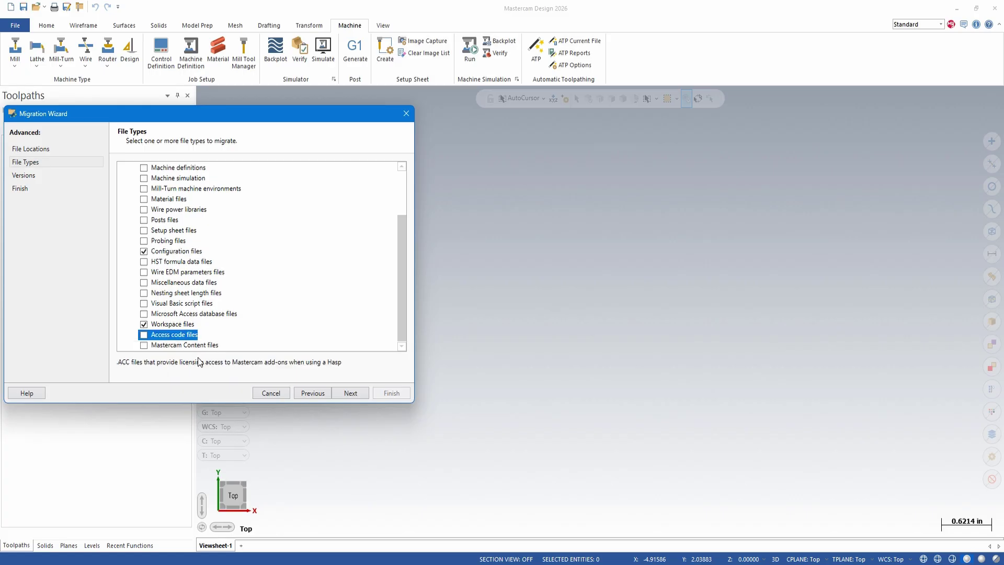
scroll(160, 186, "up", 3)
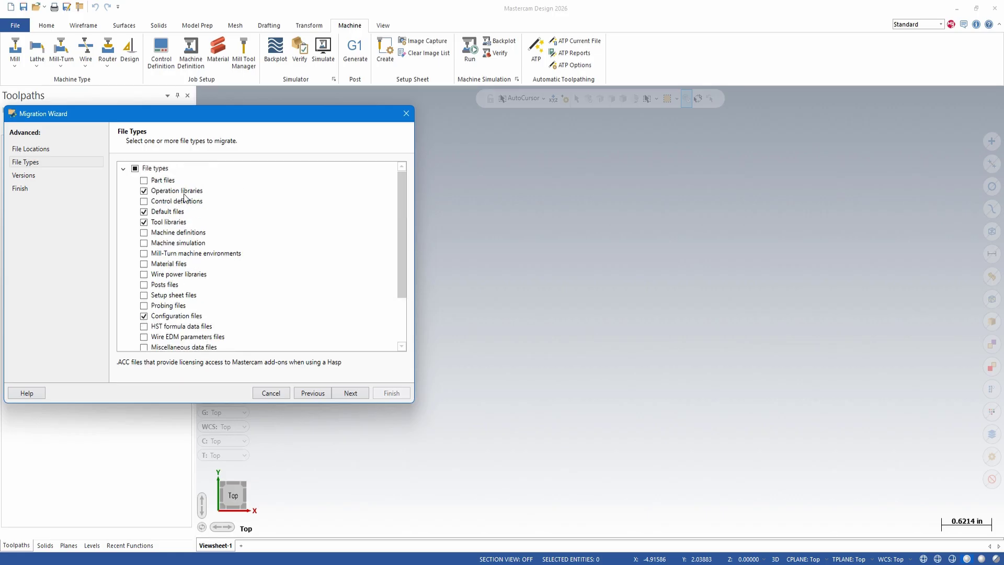
left_click(363, 396)
Limit the migration to Mastercam 2025 files only, review the summary, and start it.
left_click(168, 202)
left_click(168, 194)
left_click(144, 190)
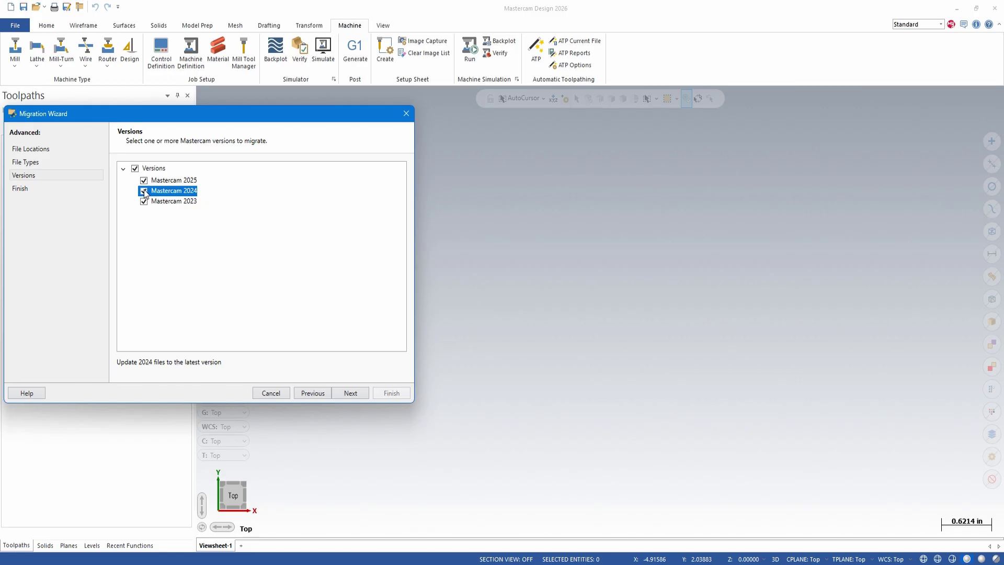
left_click(144, 201)
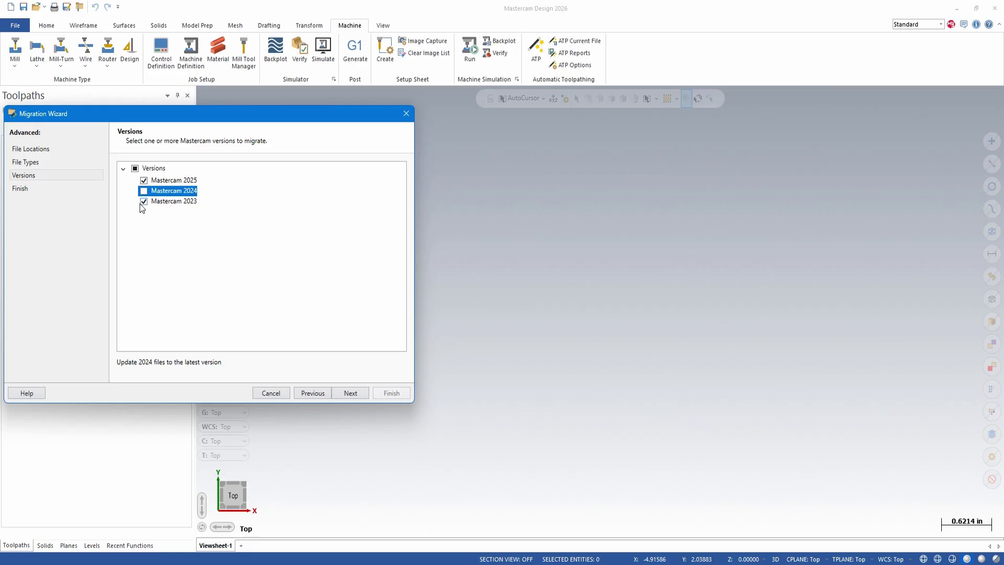
left_click(349, 396)
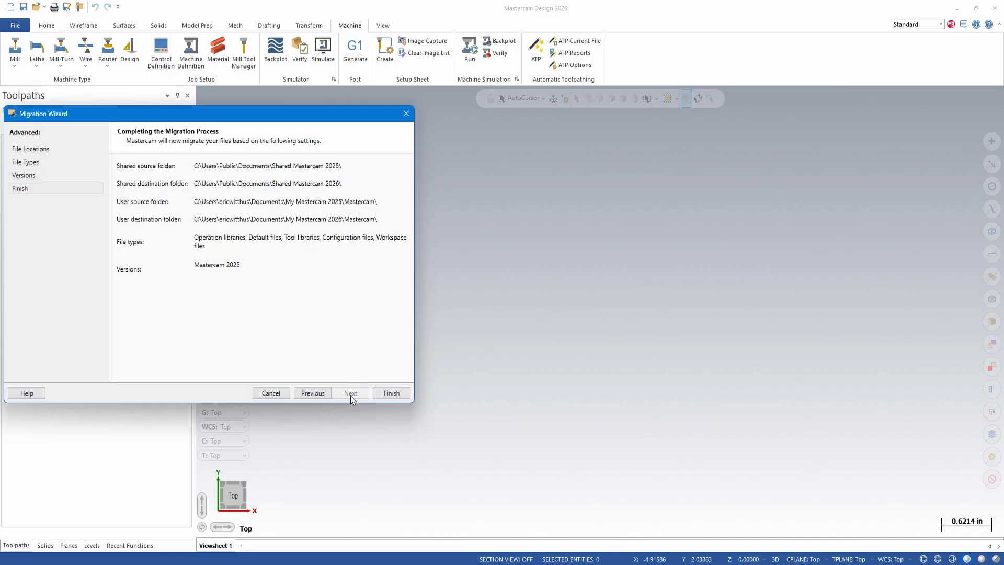
left_click(392, 397)
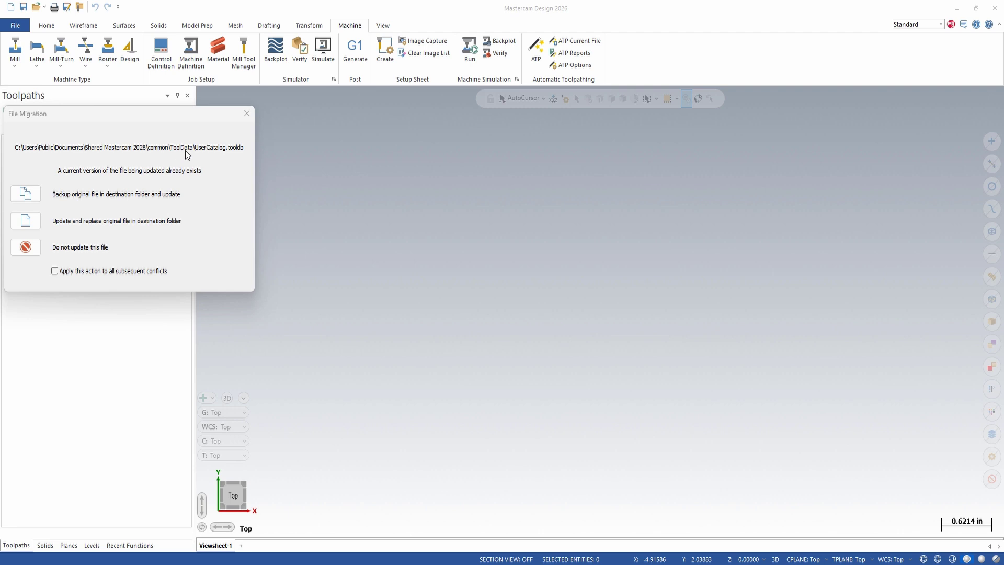
Keep the existing UserCatalog.tooldb with Do not update this file.
left_click(141, 152)
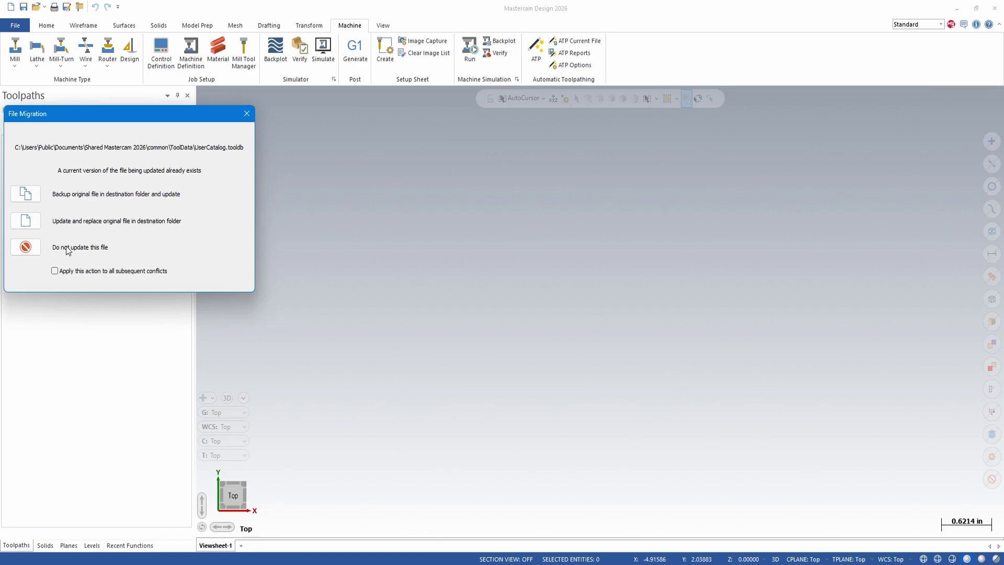
left_click(23, 247)
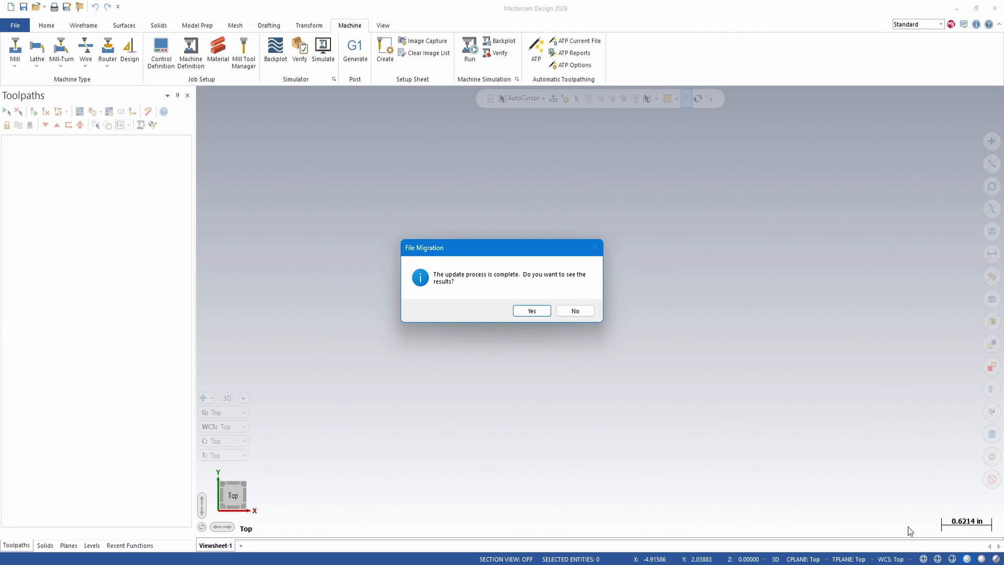
Review the migration event log (222 checked, 7 processed, 215 skipped), then close it.
left_click(539, 311)
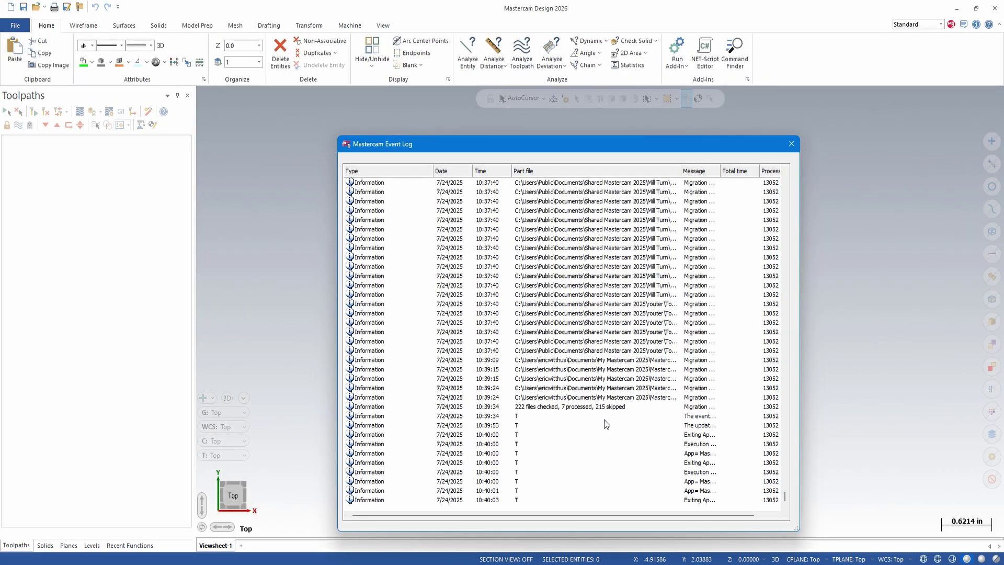
scroll(576, 471, "up", 5)
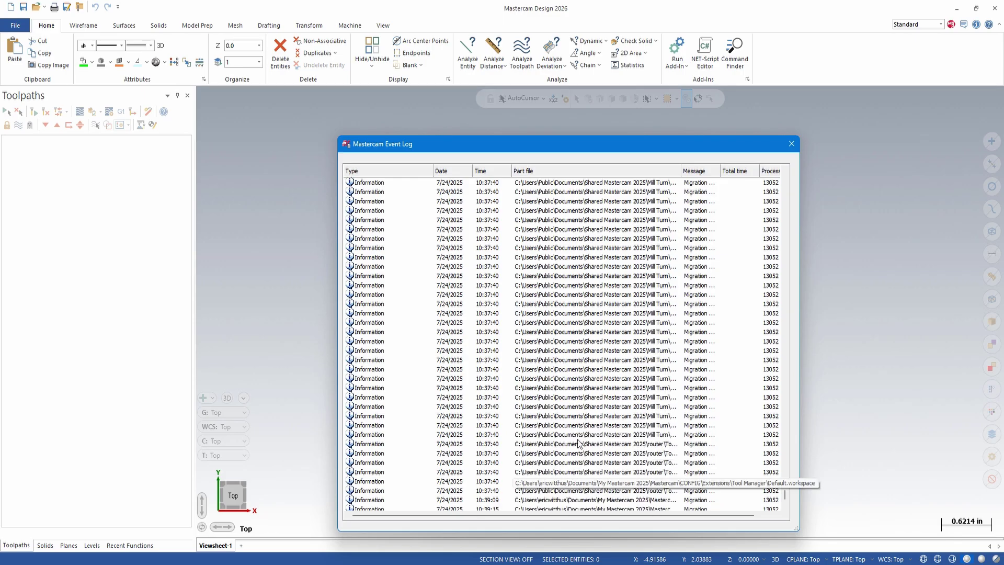
scroll(579, 444, "down", 5)
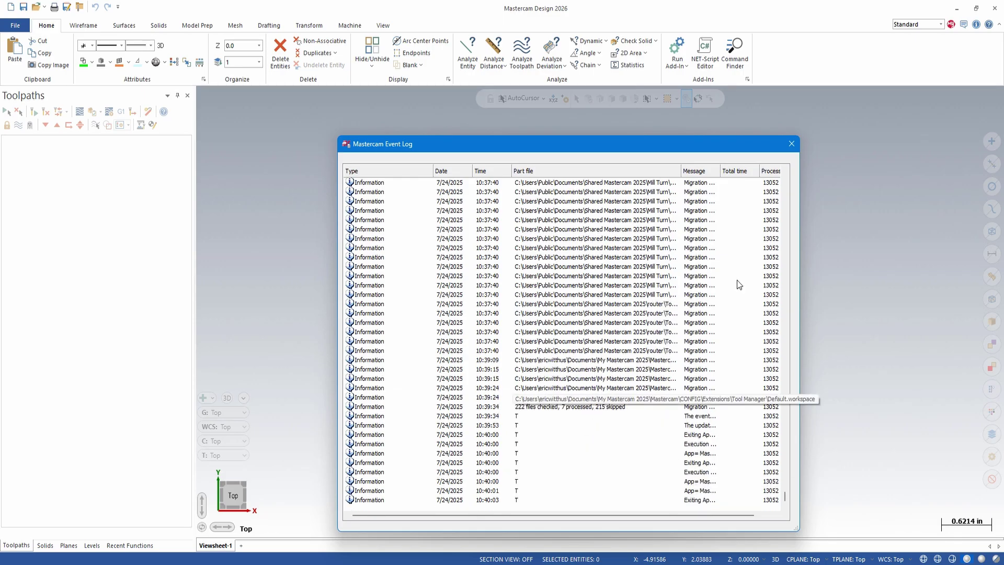
left_click(791, 145)
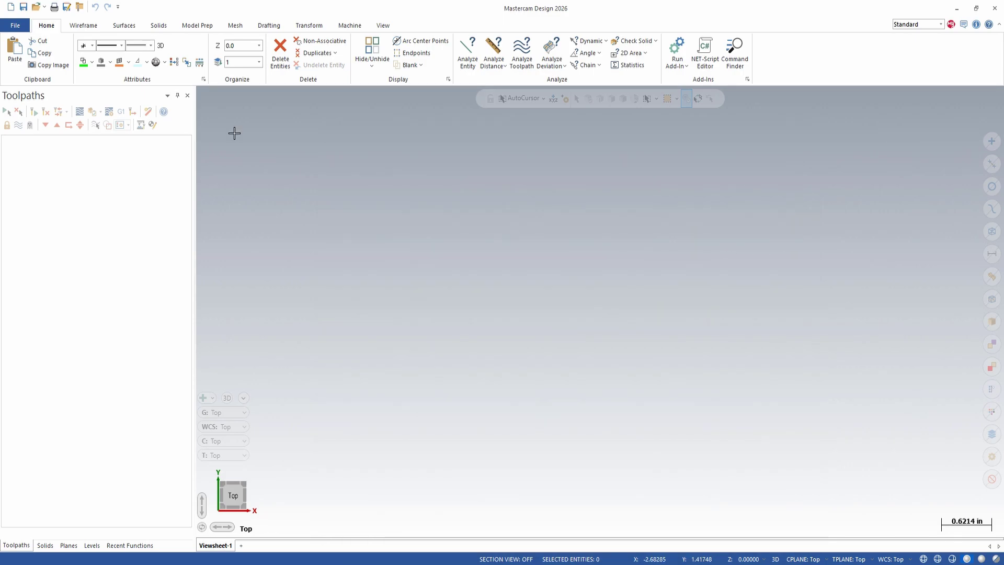